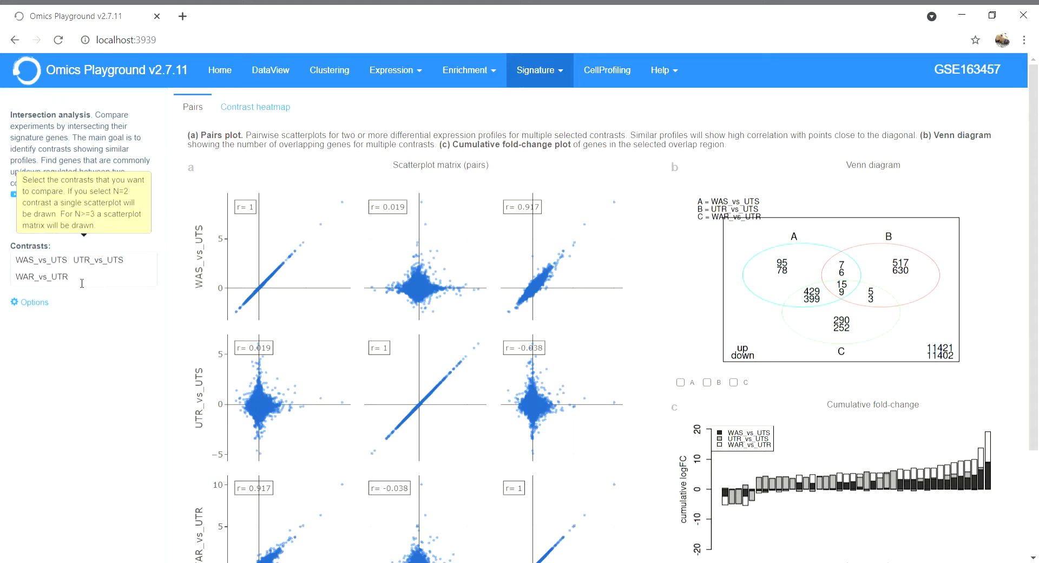
Review the selectable contrasts and the advanced feature filter and level options of the intersection analysis.
click(101, 284)
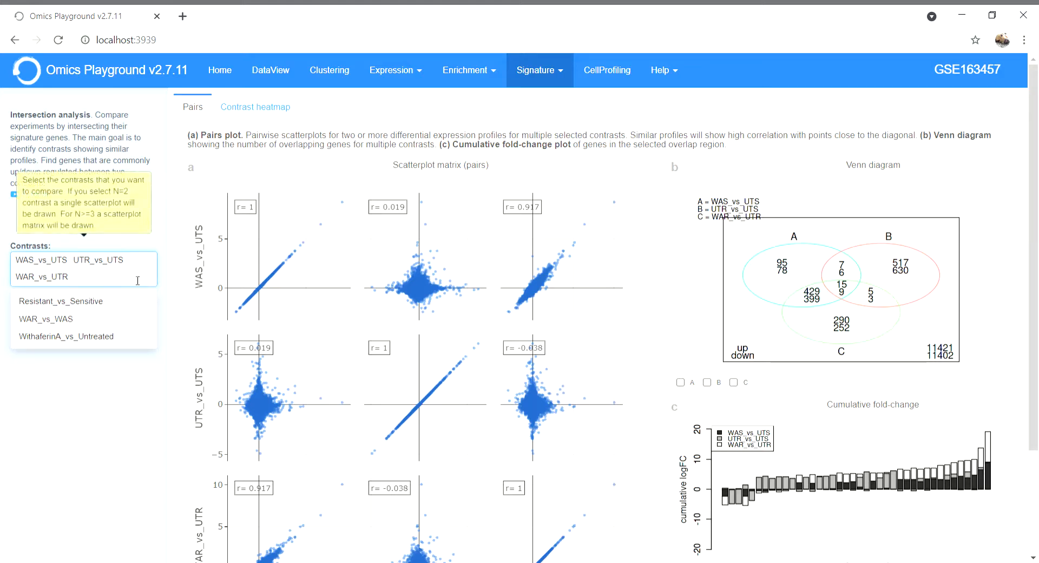
click(28, 397)
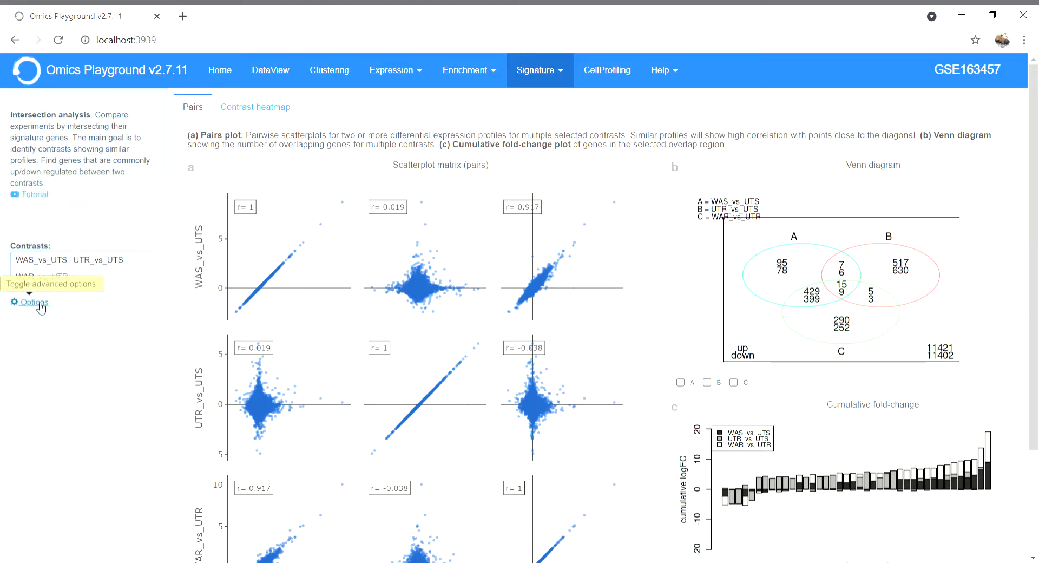
click(40, 305)
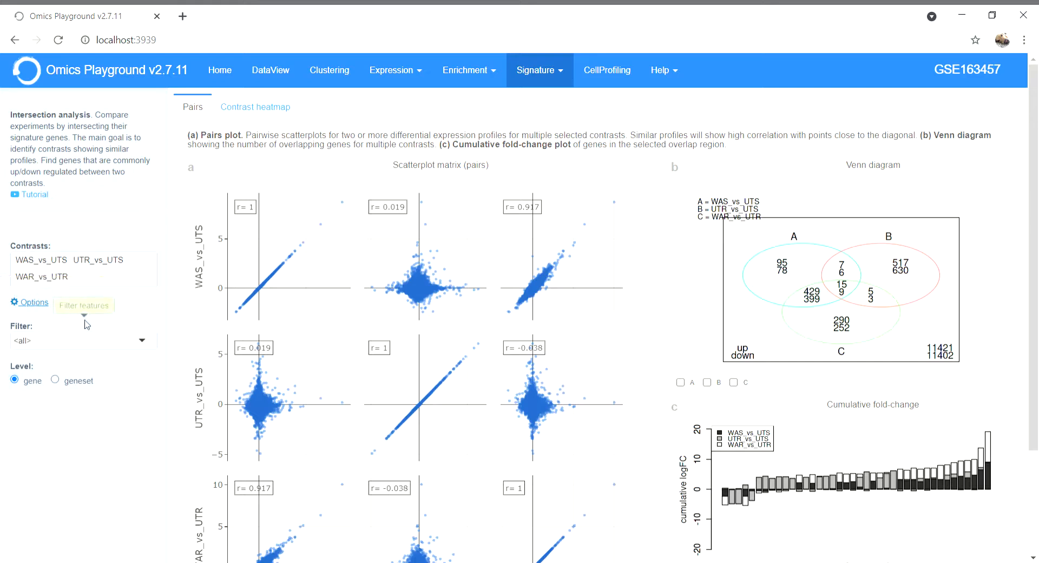
click(145, 344)
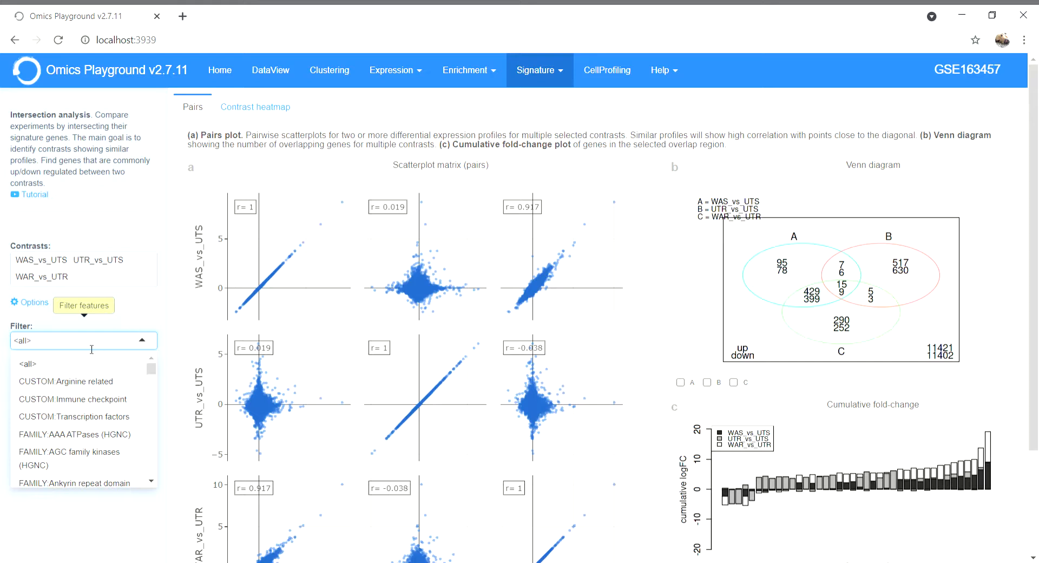
click(119, 326)
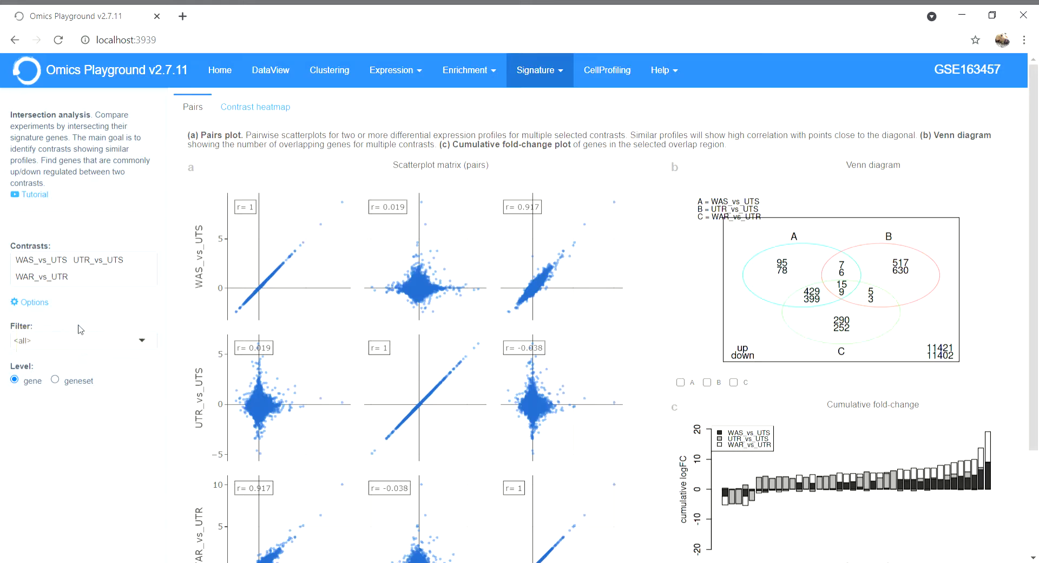
click(34, 302)
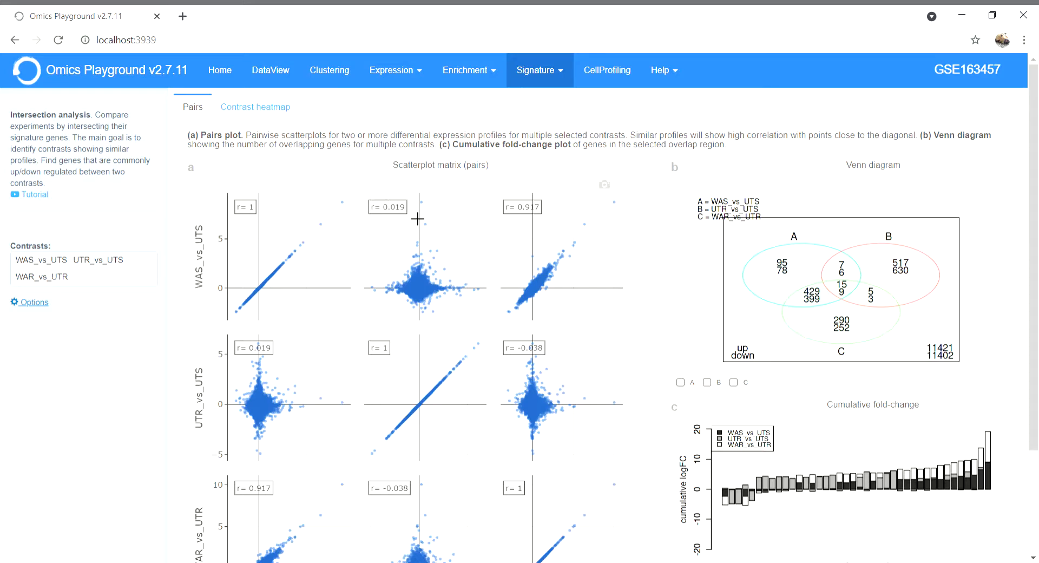
Inspect the pairwise scatterplots, select the high fold-change genes in the WAS_vs_UTS against WAR_vs_UTR plot, and clear that selection.
mouse_move(419, 216)
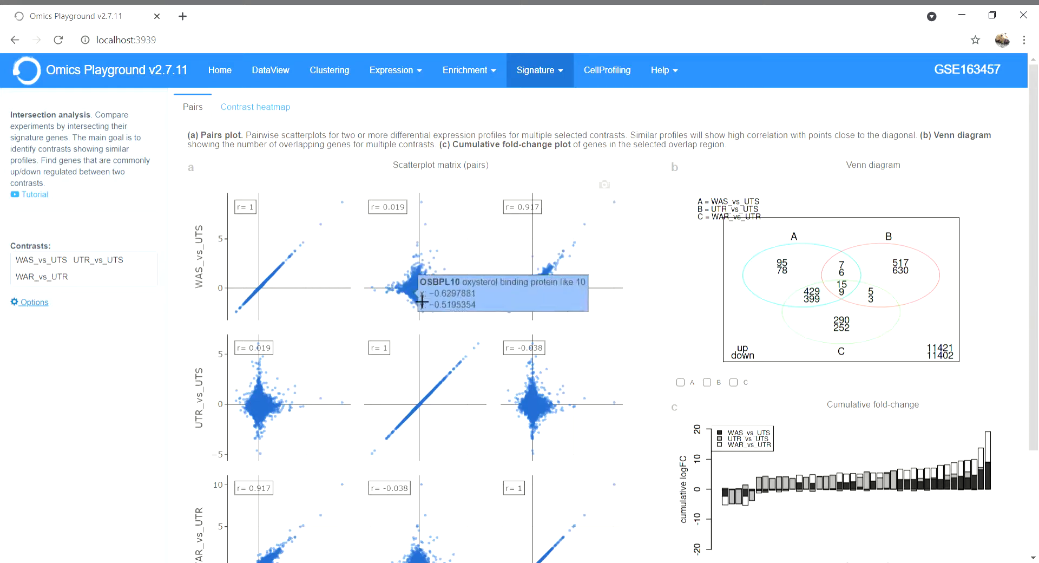
mouse_move(425, 292)
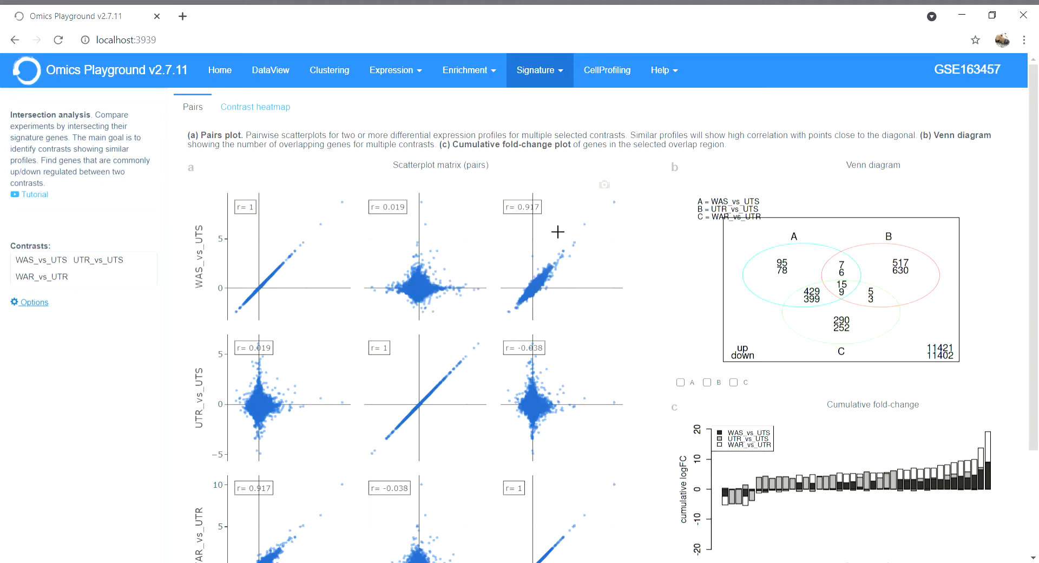
drag(559, 229, 606, 278)
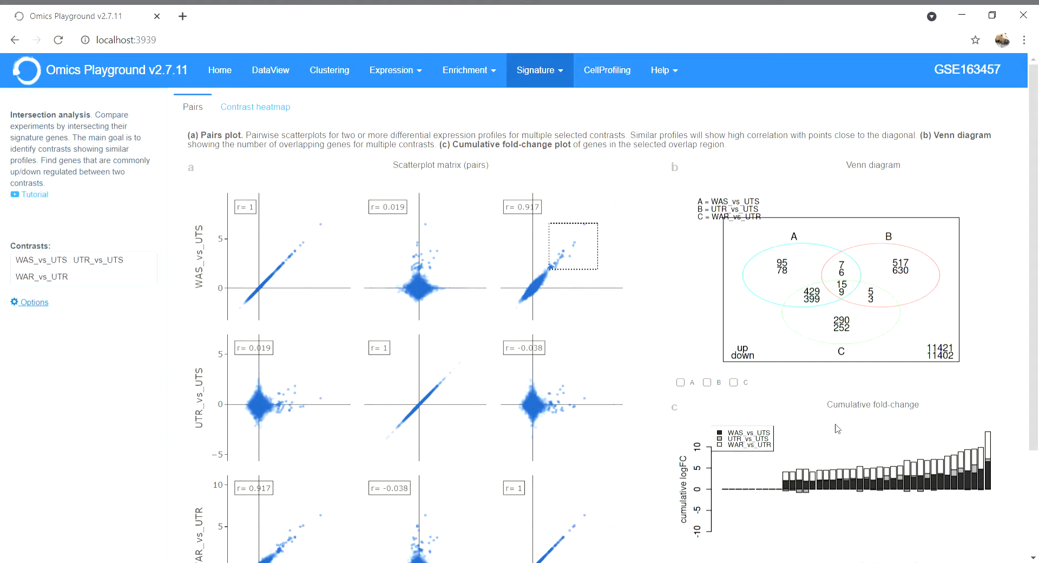
double_click(619, 280)
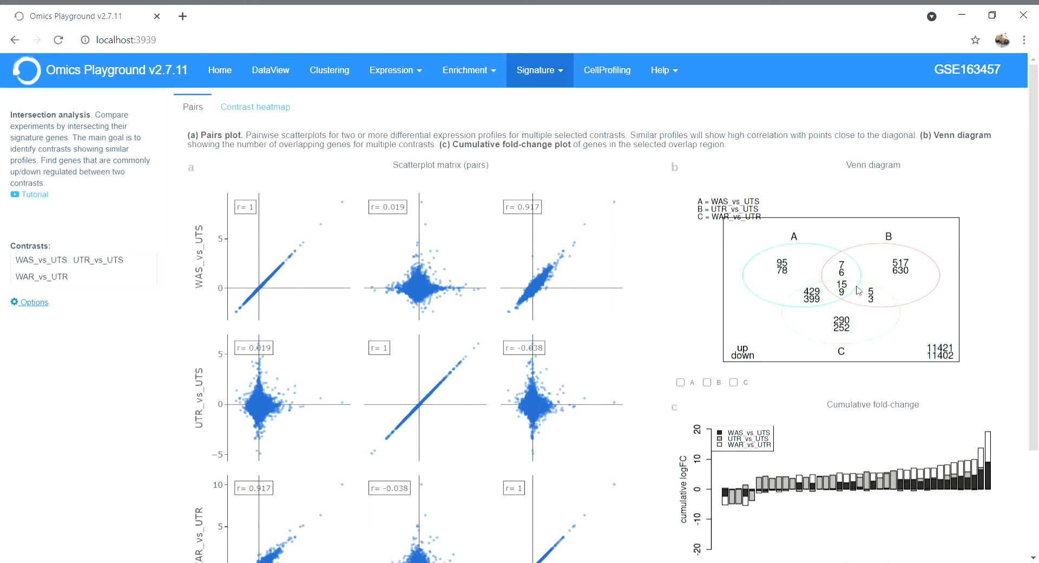
Switch the Venn diagram counting to both and back to up/down.
click(705, 166)
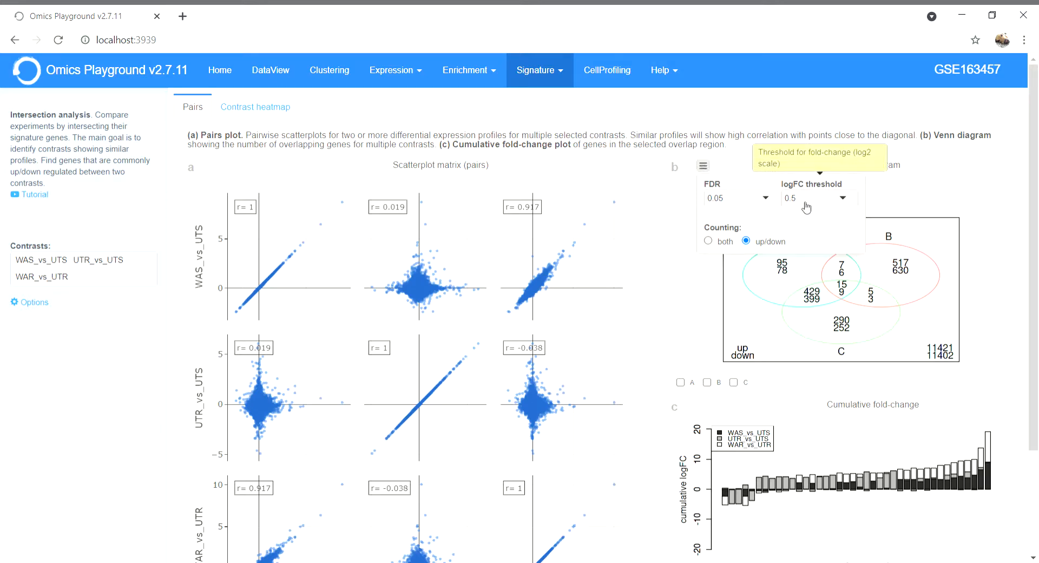
click(725, 242)
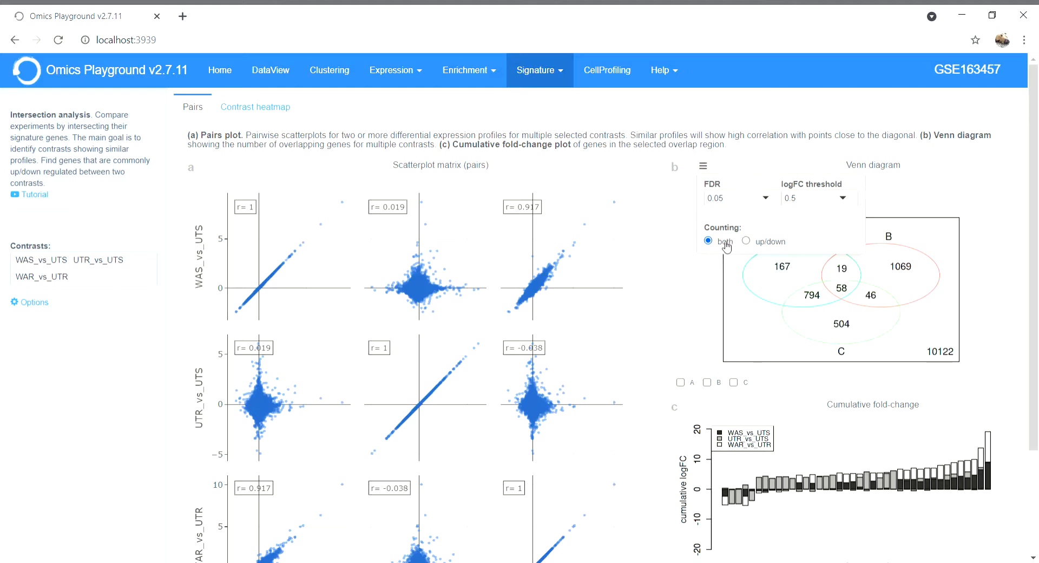
click(746, 241)
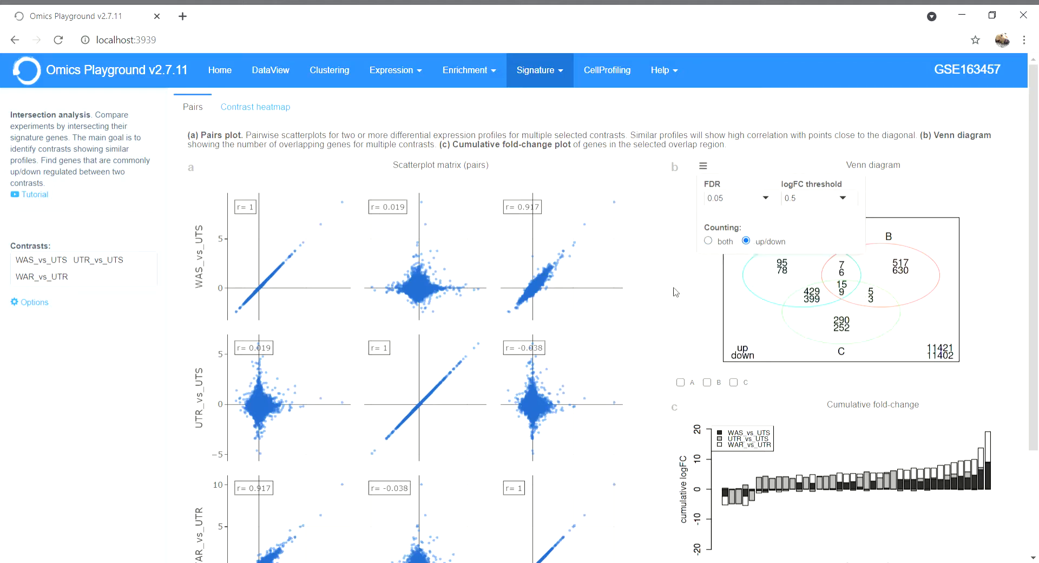
Restrict the cumulative fold-change plot to the genes shared by contrasts A, B and C of the Venn diagram.
scroll(797, 319, down, 3)
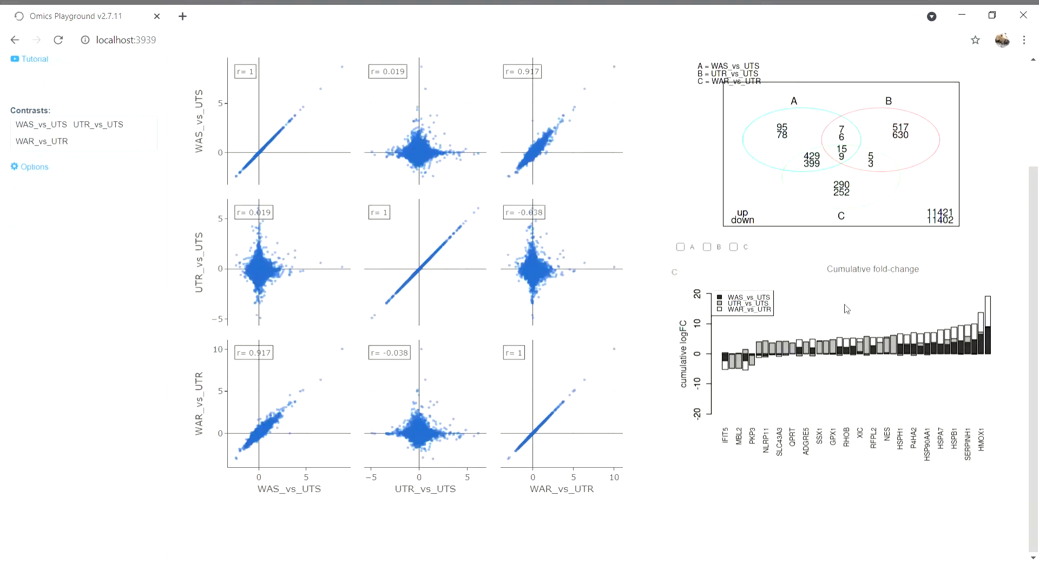
scroll(880, 303, up, 3)
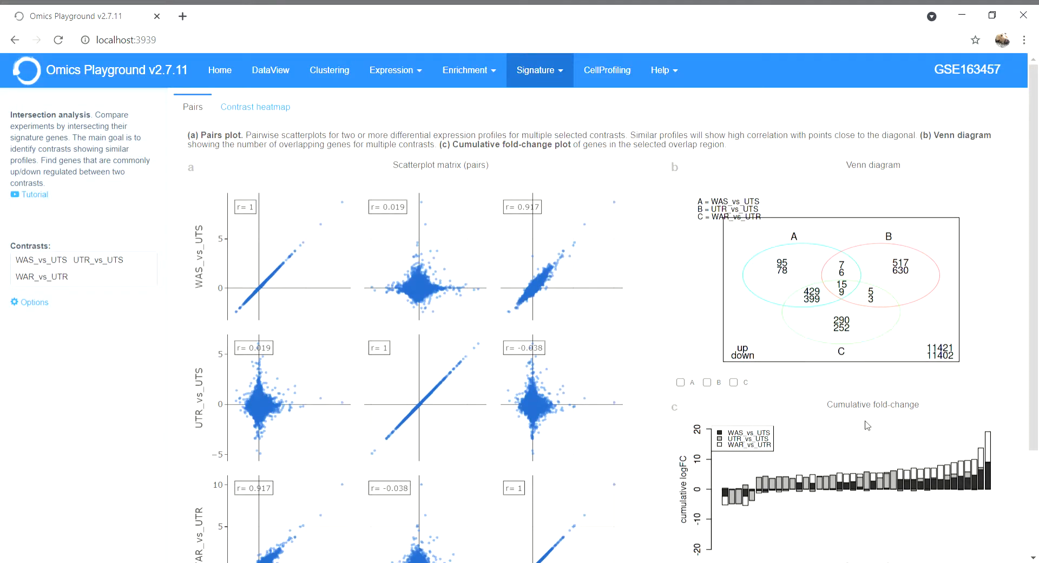
scroll(868, 425, down, 1)
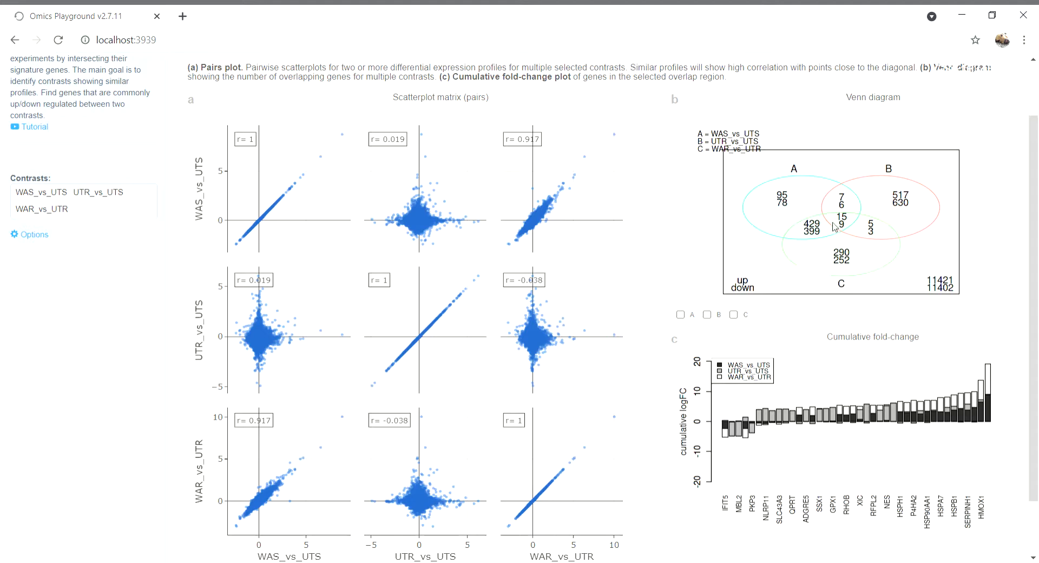
click(680, 314)
click(707, 315)
click(733, 315)
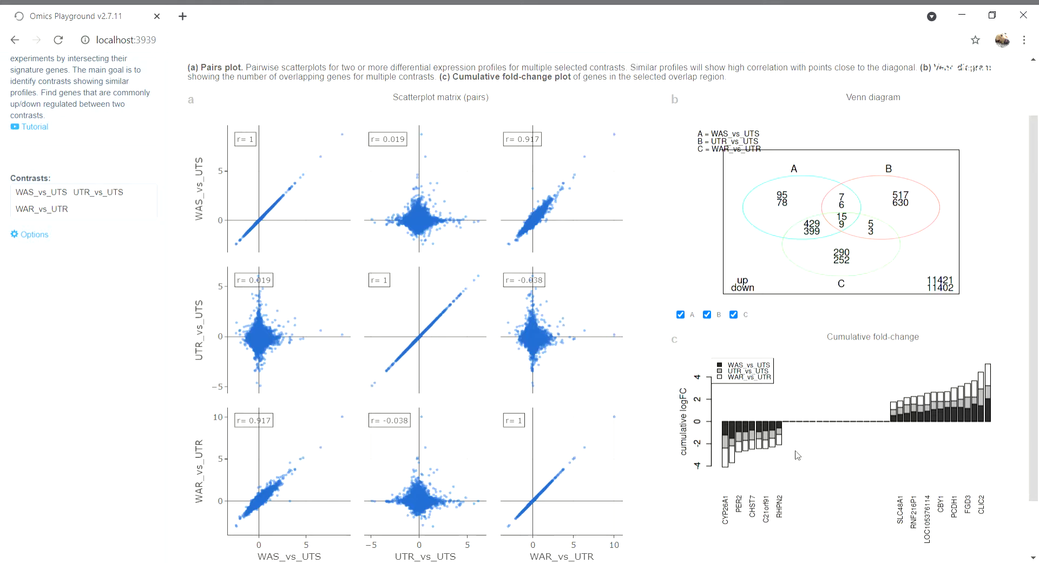
Check the cumulative fold-change plot's download formats and turn its absolute foldchange display on and back off.
click(715, 337)
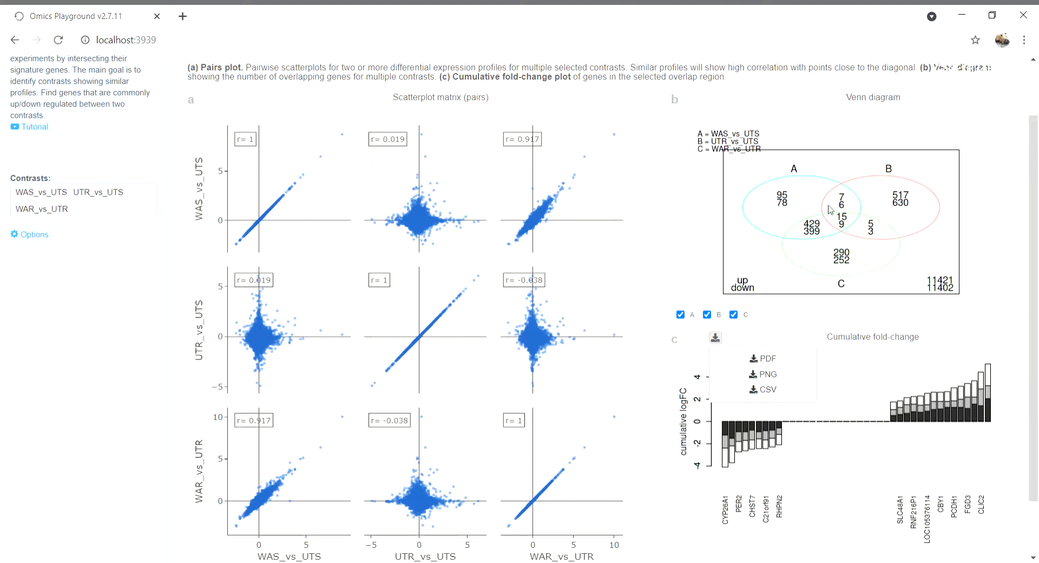
click(668, 381)
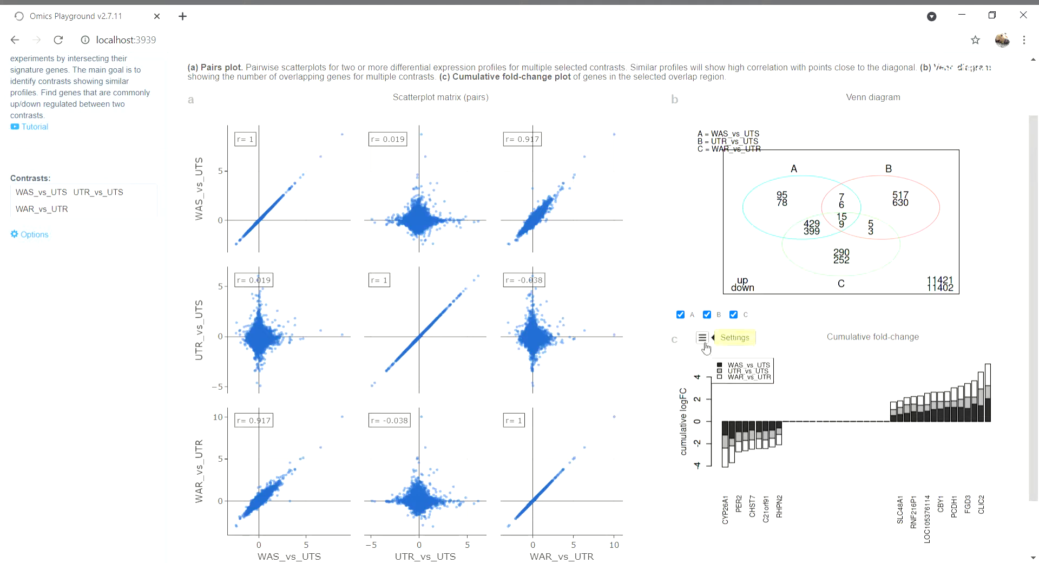
click(704, 341)
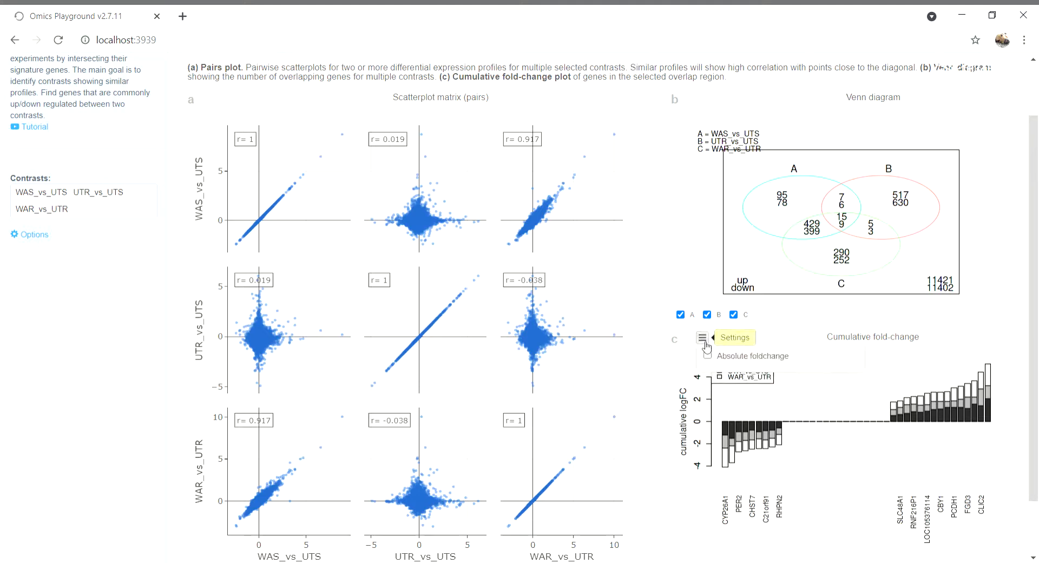
click(739, 357)
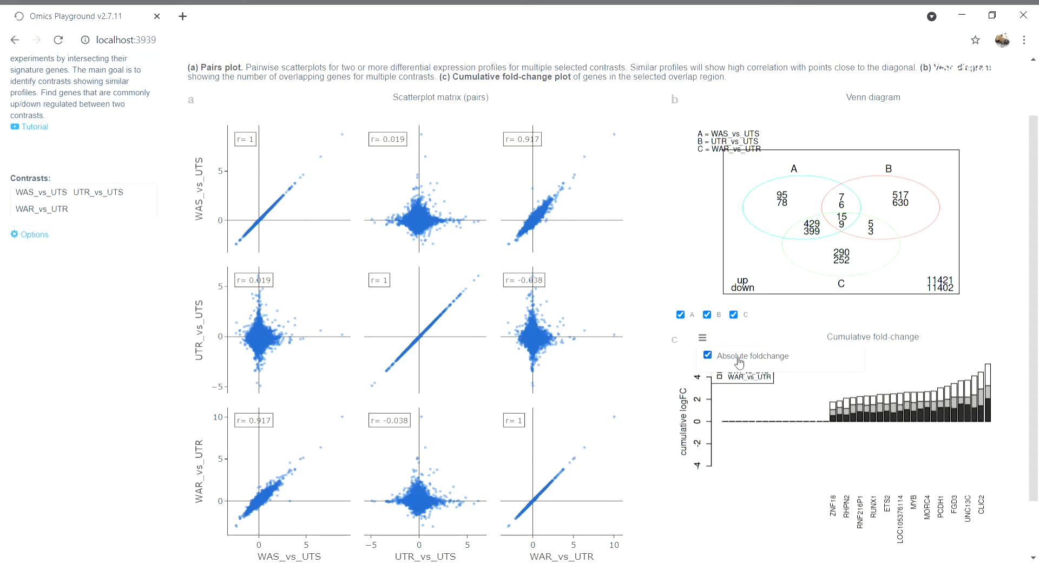
click(738, 357)
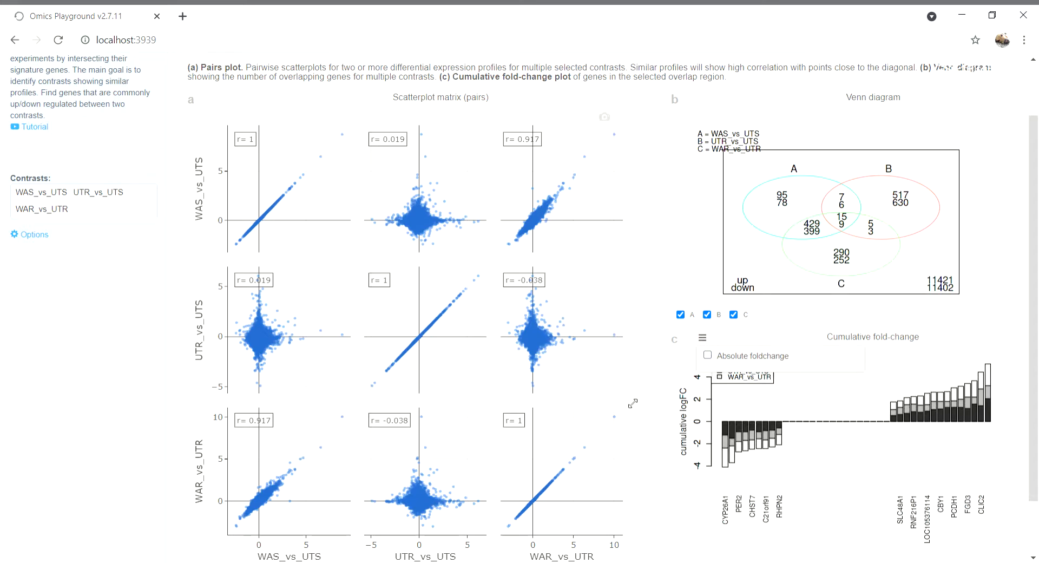
Open the Test signatures analysis.
scroll(699, 336, down, 1)
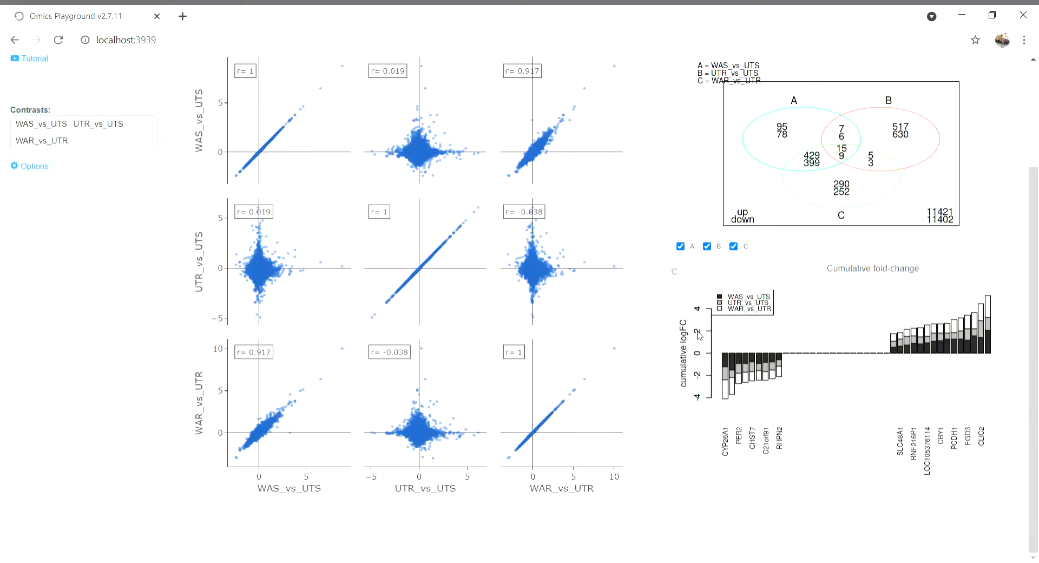
scroll(699, 336, up, 2)
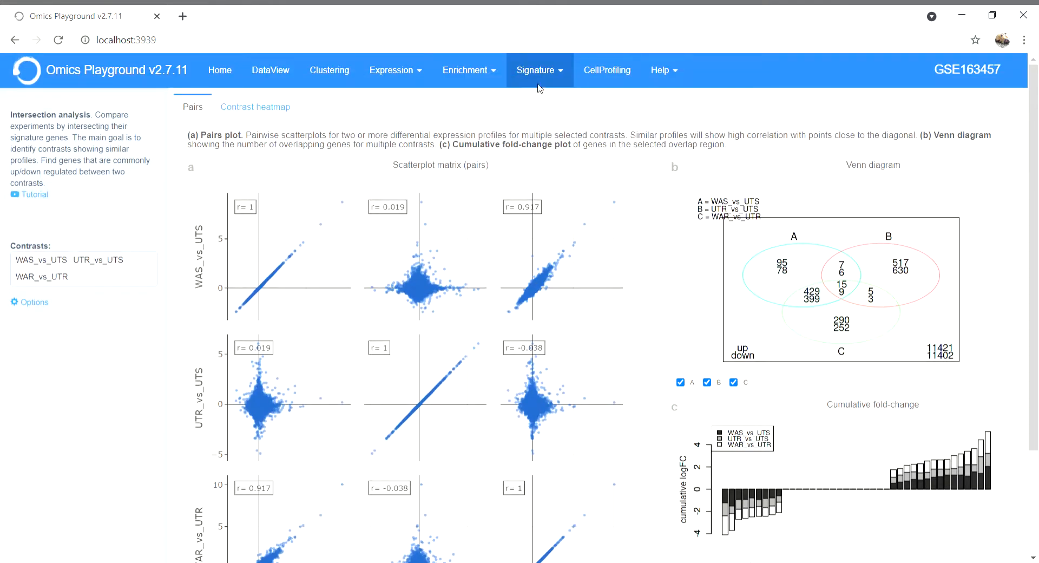
click(543, 76)
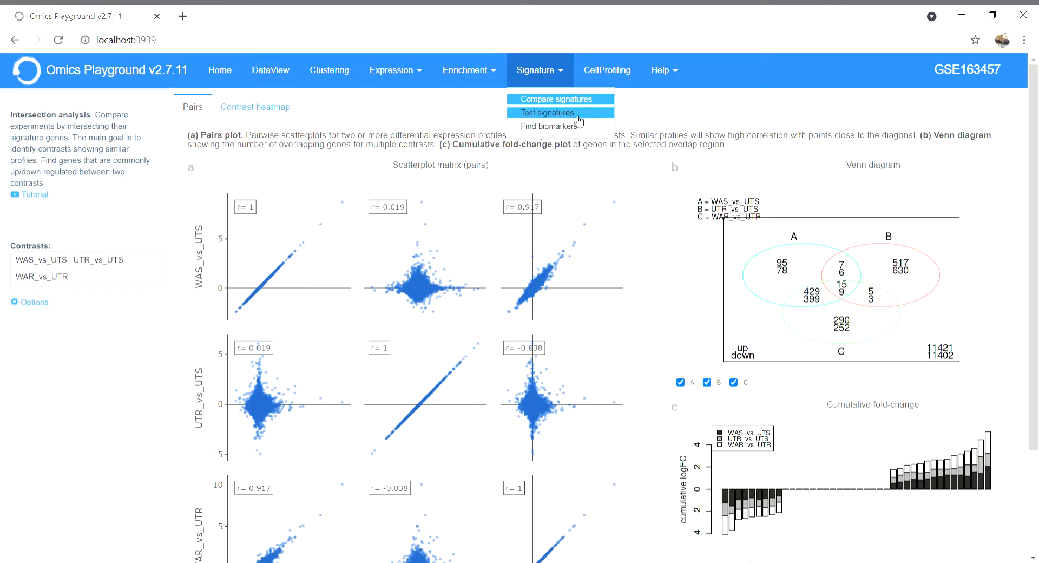
click(548, 112)
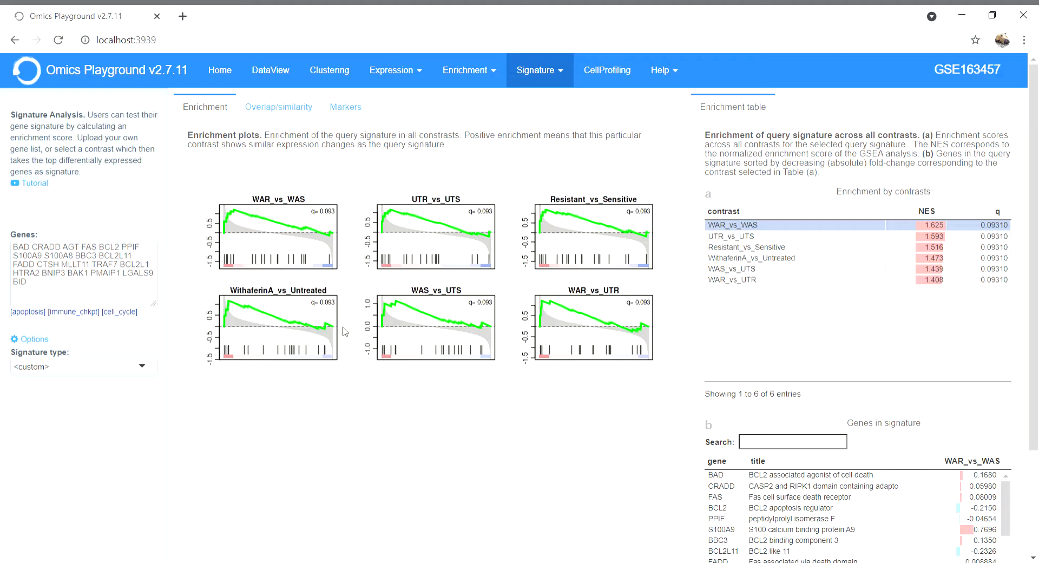
Review the query gene list and the available signature types, keeping the type on <custom>.
drag(35, 297, 15, 249)
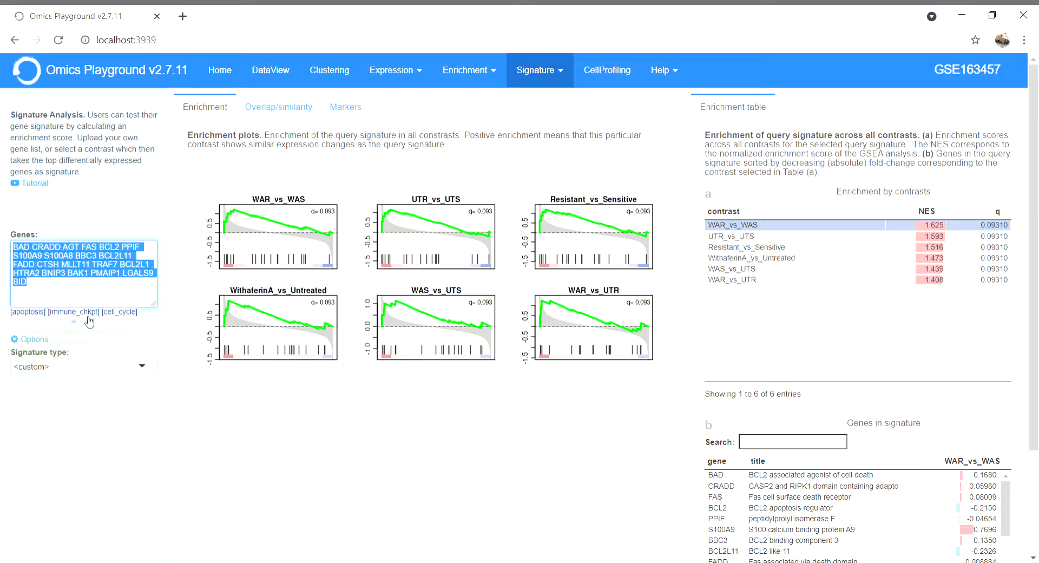
click(130, 366)
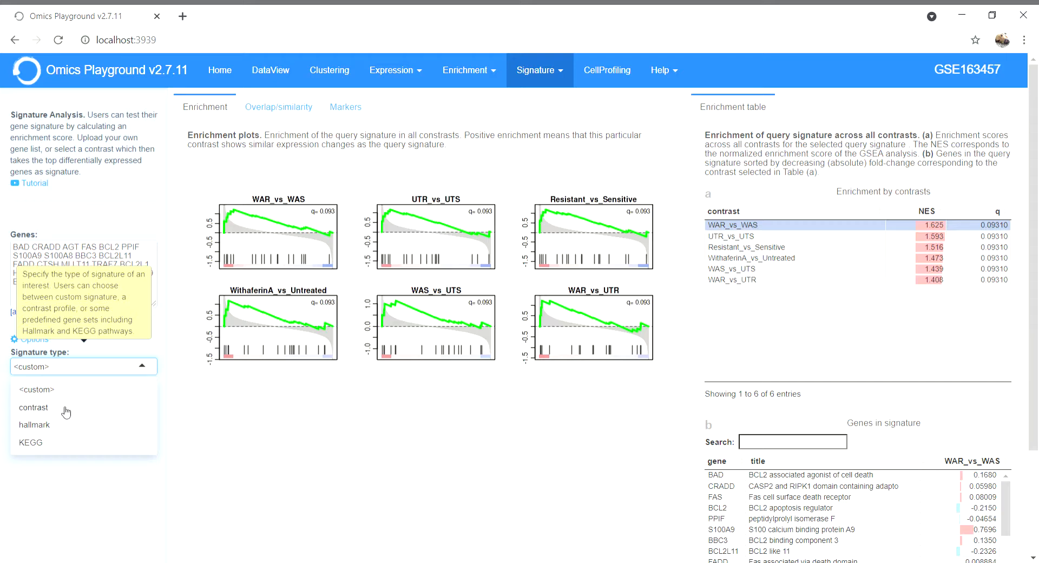
click(113, 218)
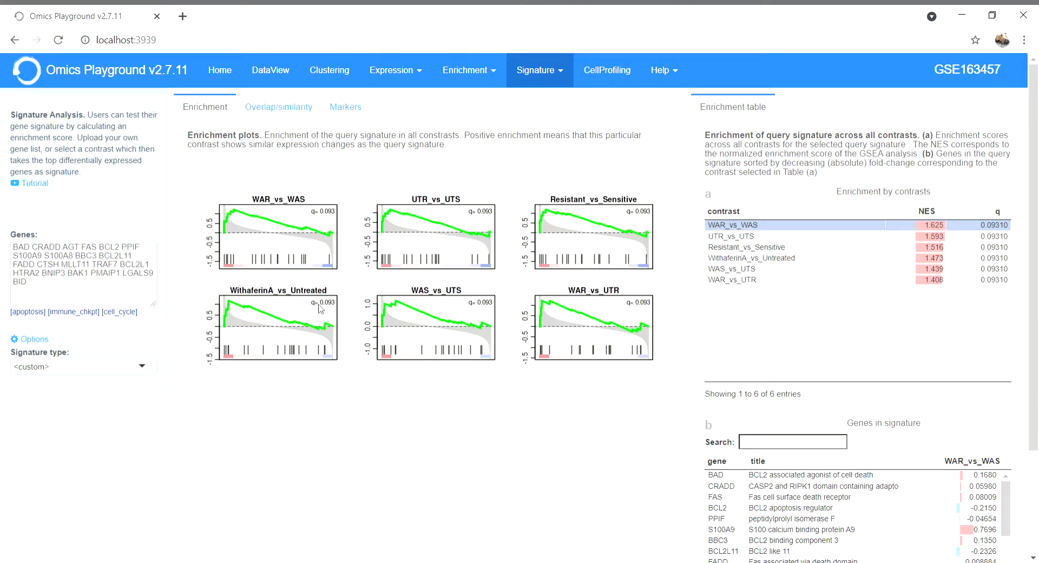
Open the Overlap/similarity results and examine the signature overlap scores plot and the table of overlapping gene sets.
click(279, 110)
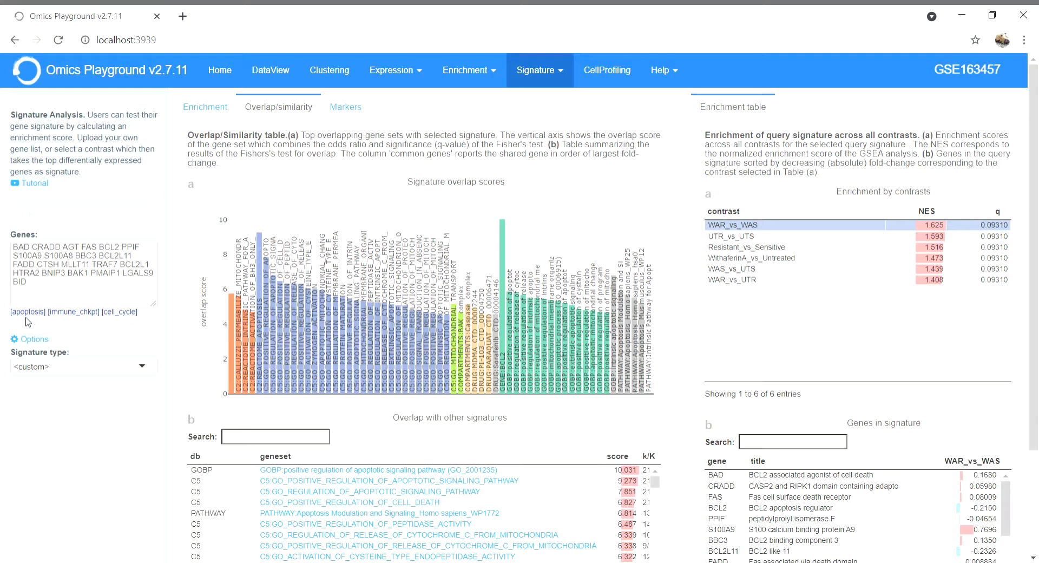
mouse_move(312, 271)
mouse_move(268, 244)
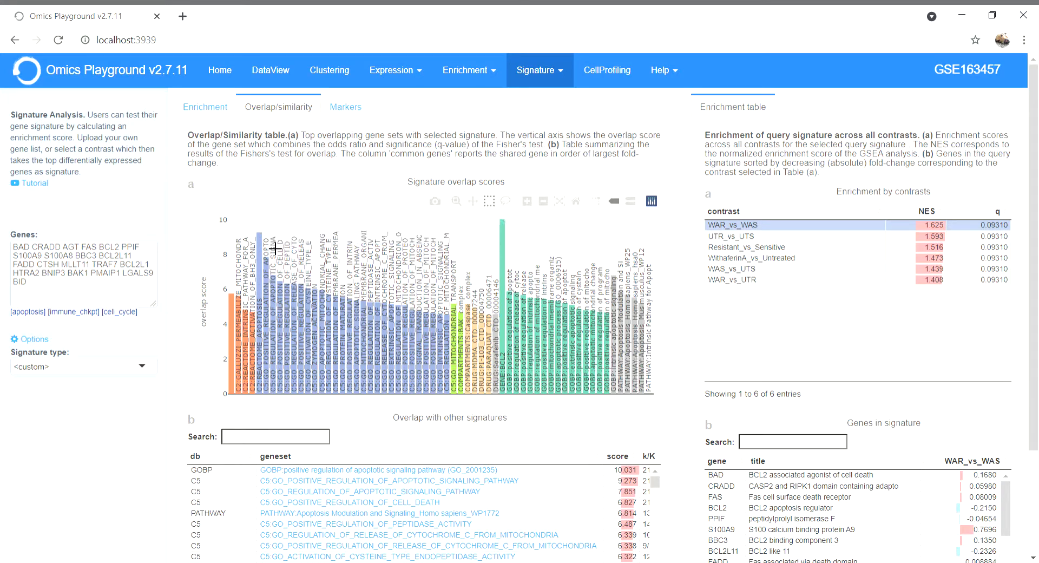
mouse_move(512, 257)
scroll(402, 397, down, 3)
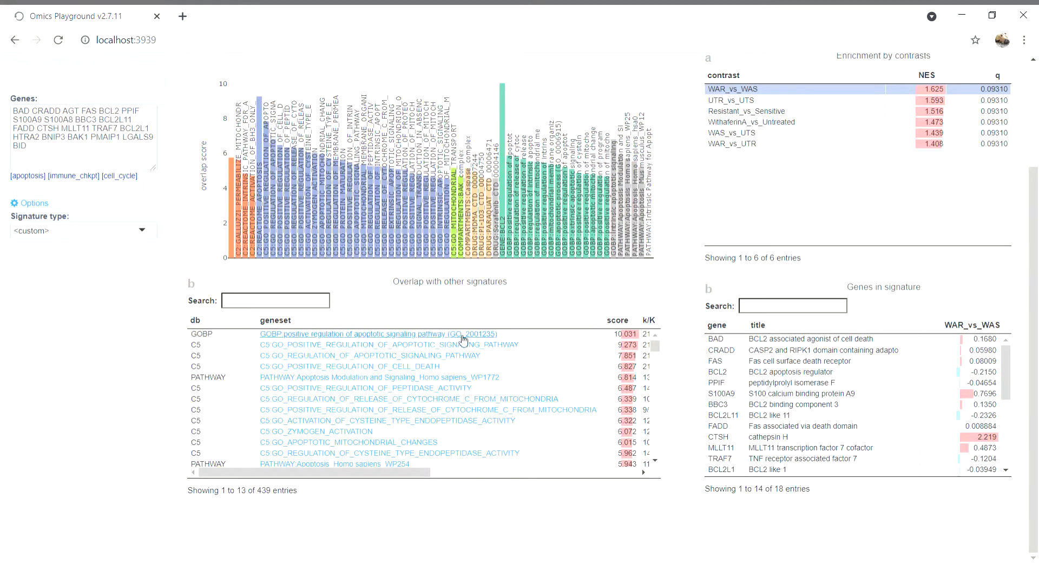
scroll(602, 365, down, 4)
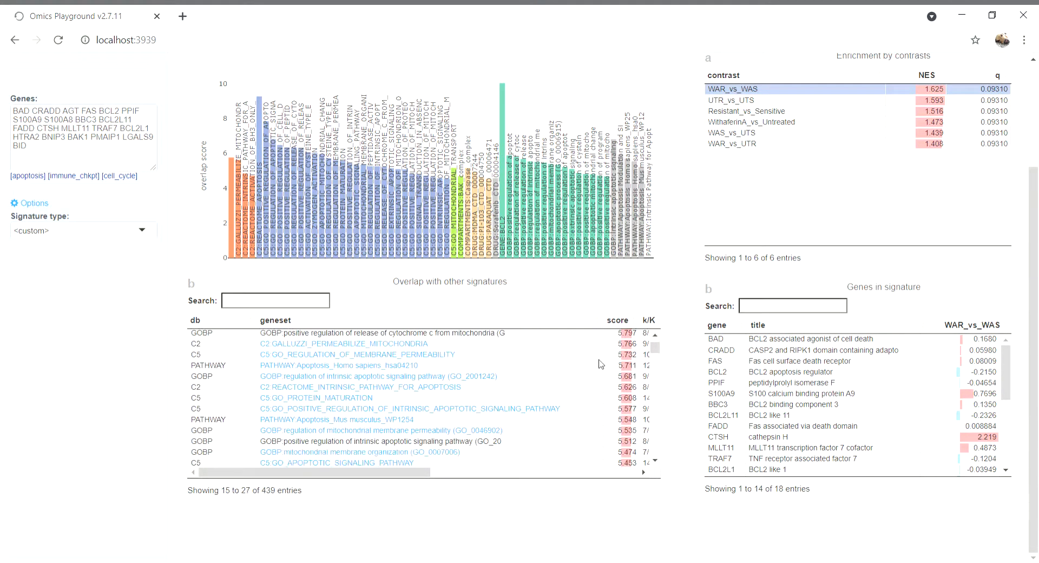
scroll(602, 365, up, 4)
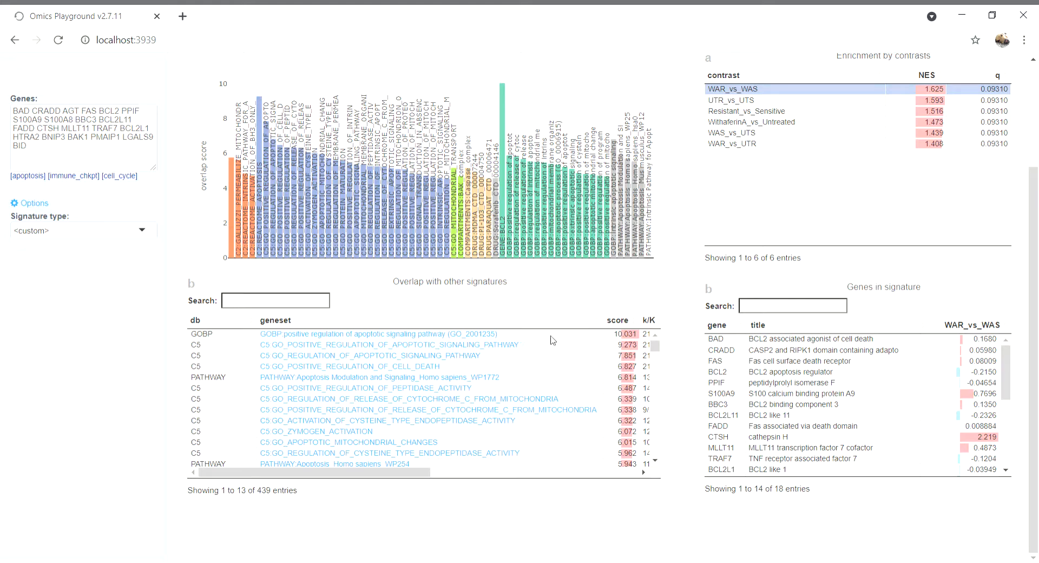
scroll(558, 313, up, 1)
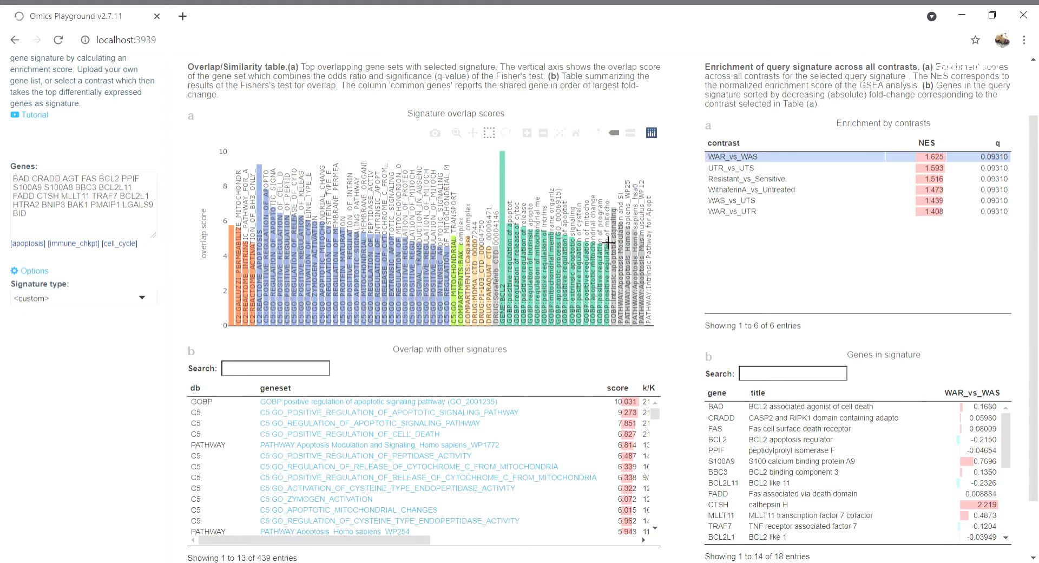
Open the Markers results for the query signature and compare the query gene list with the t-SNE marker plots.
scroll(606, 330, up, 1)
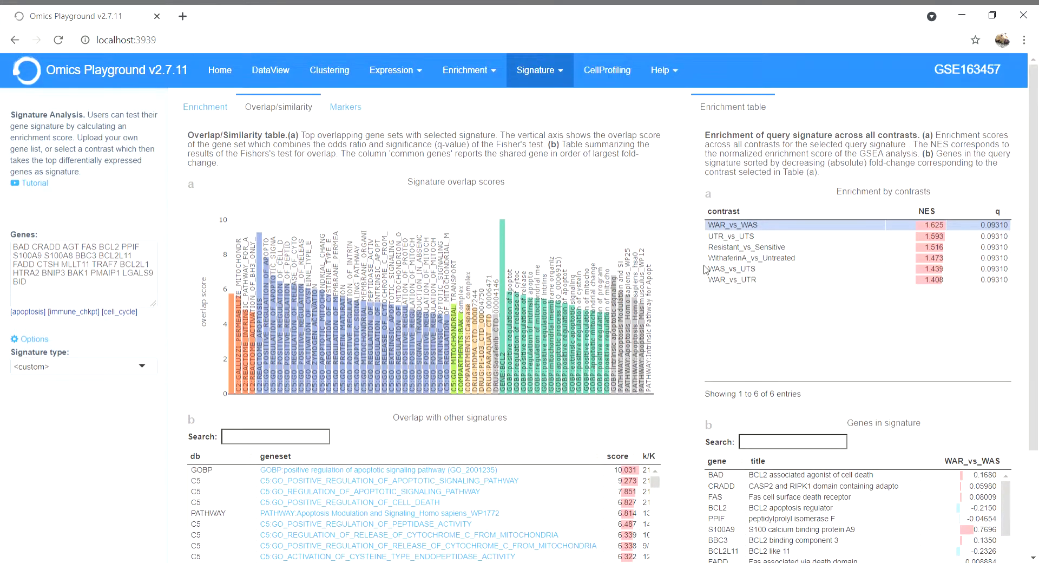
click(357, 107)
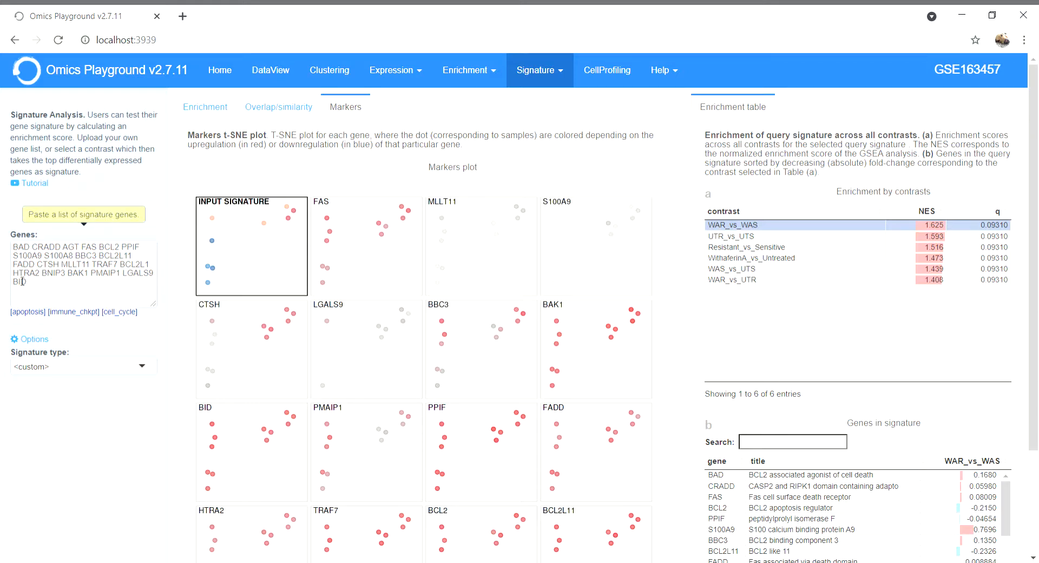
drag(35, 287, 12, 245)
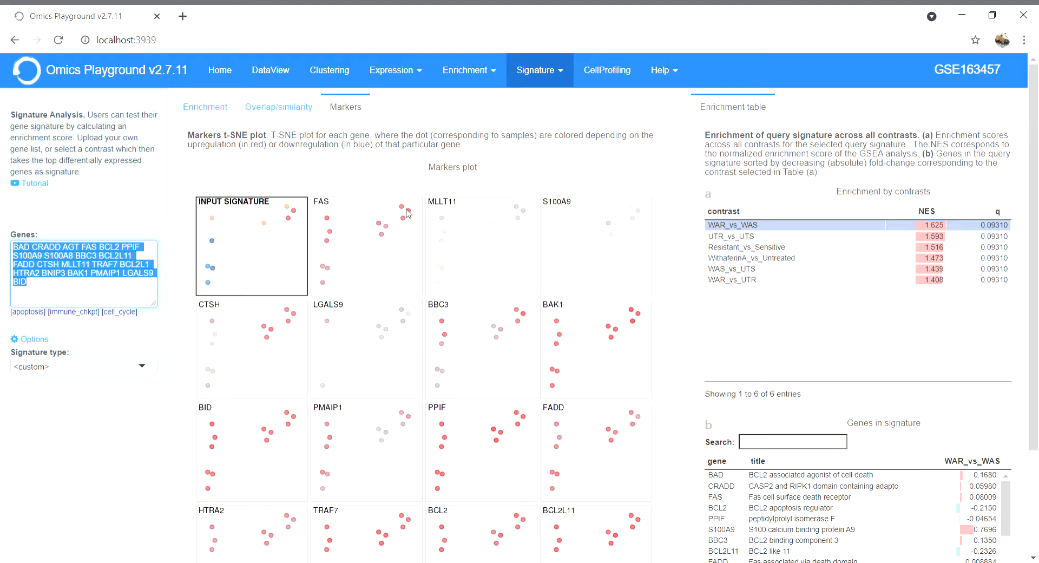
click(378, 179)
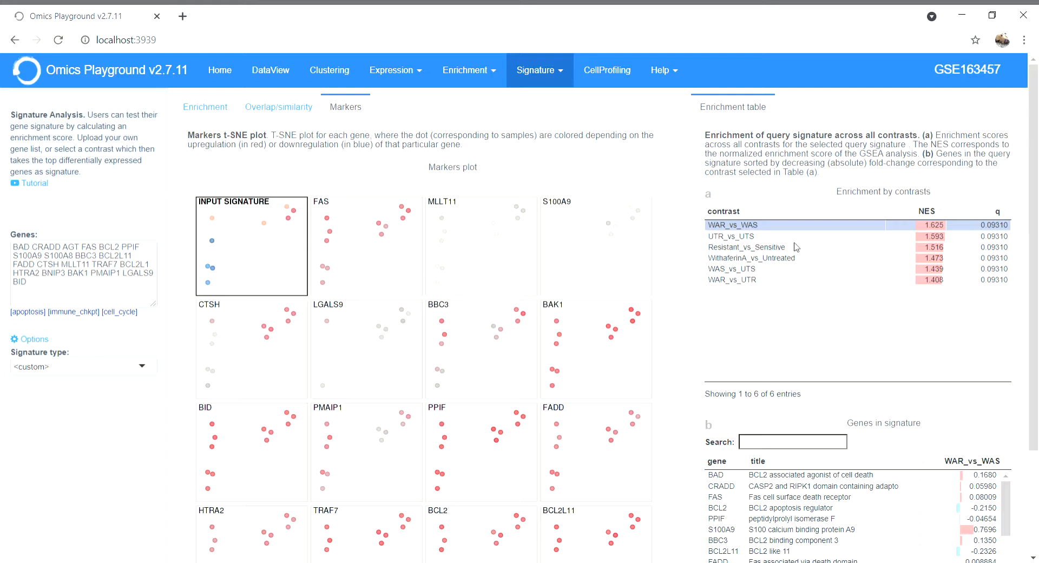
Examine the enrichment by contrasts table and the genes in signature table next to the marker plots.
scroll(795, 247, down, 1)
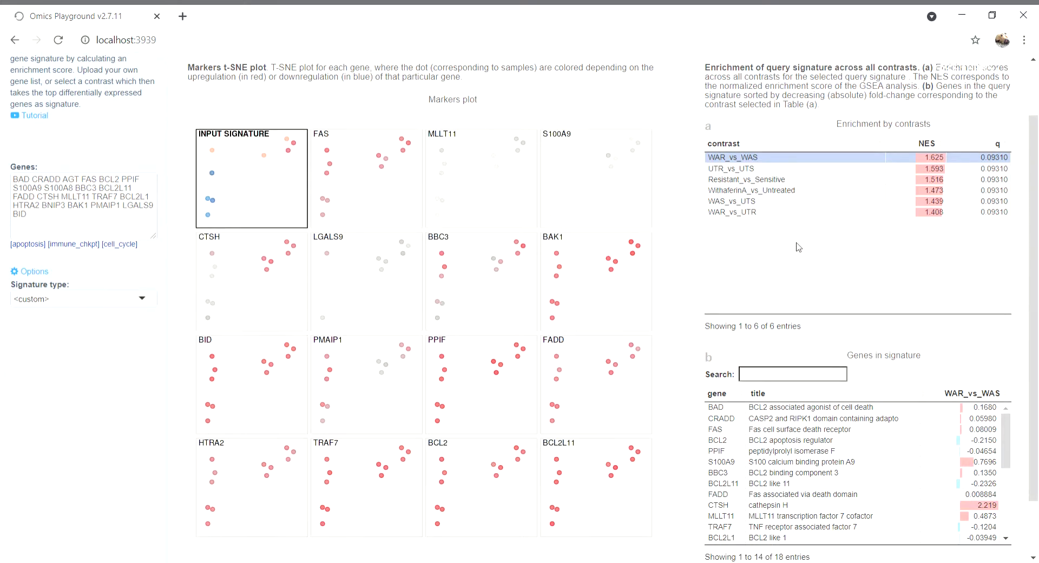
scroll(799, 254, up, 1)
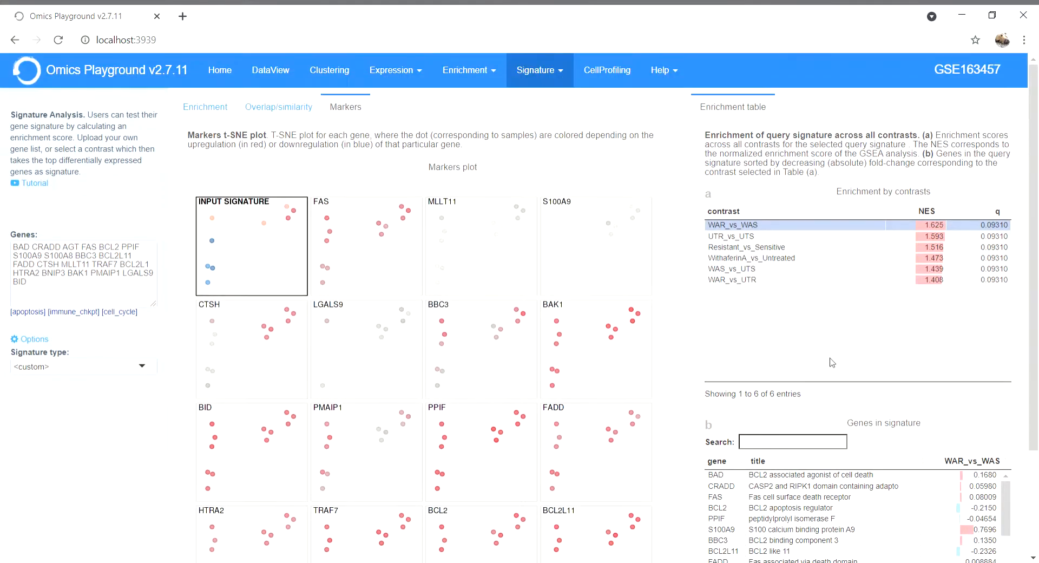
scroll(833, 362, down, 2)
scroll(832, 362, up, 2)
scroll(831, 359, down, 1)
scroll(832, 357, up, 1)
scroll(831, 359, down, 1)
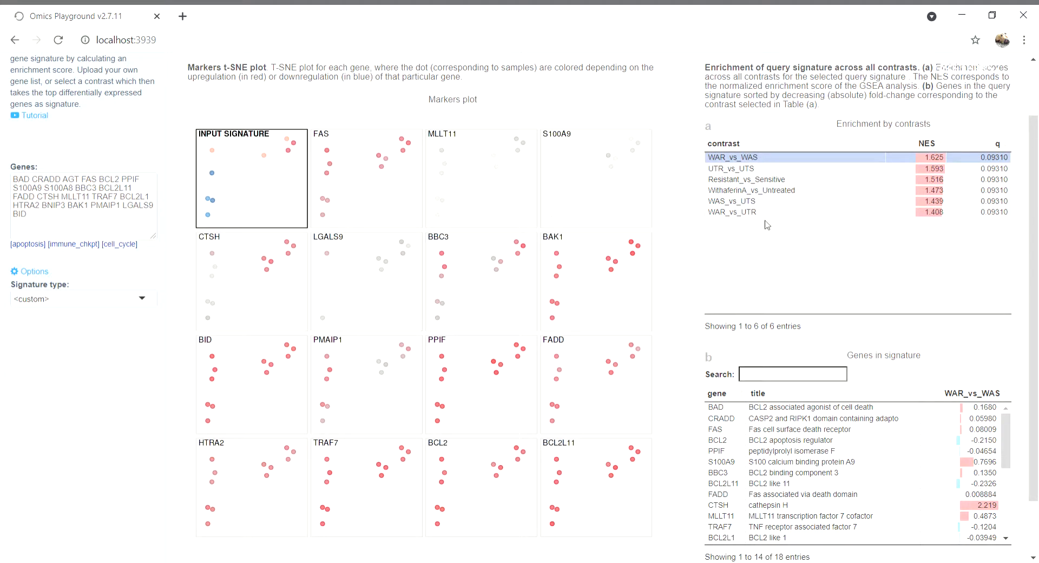
Add UTR_vs_UTS to the selected contrasts to compare its gene fold-changes, and return the selection to WAR_vs_WAS alone.
click(753, 169)
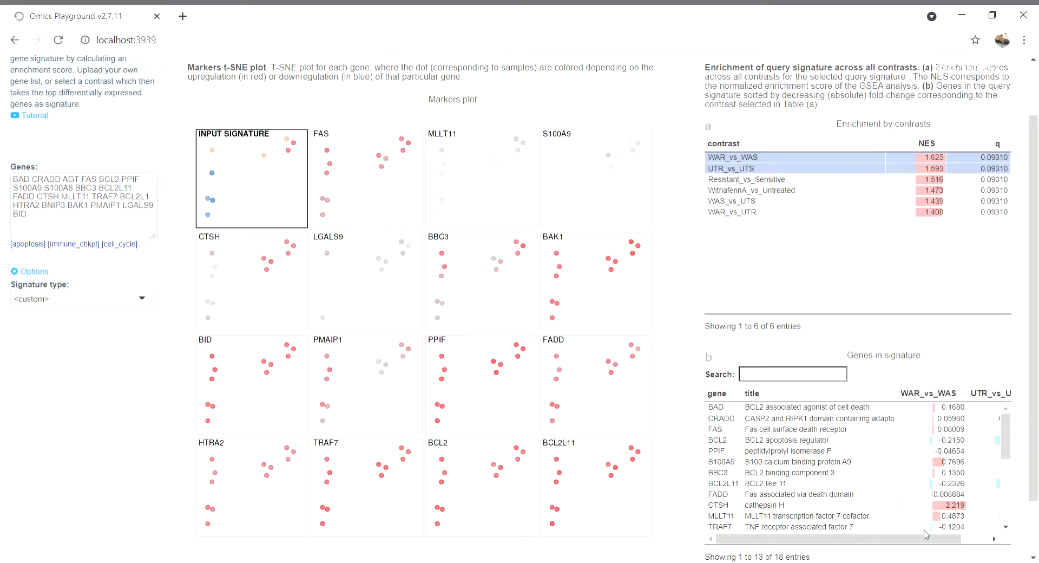
mouse_move(934, 539)
mouse_down()
mouse_move(947, 546)
mouse_move(900, 535)
mouse_move(946, 535)
mouse_up()
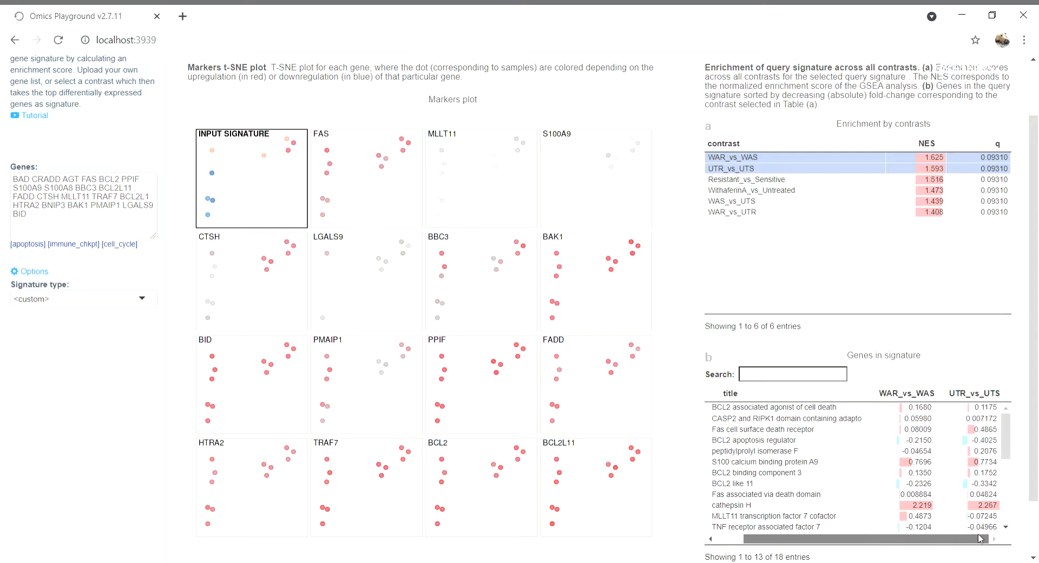
scroll(959, 396, up, 2)
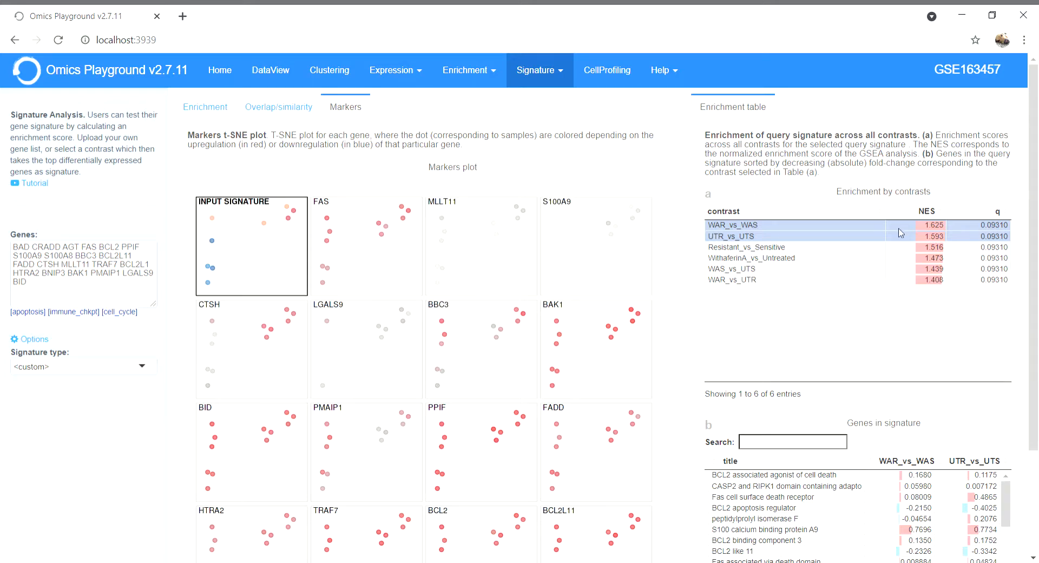
click(744, 226)
click(745, 228)
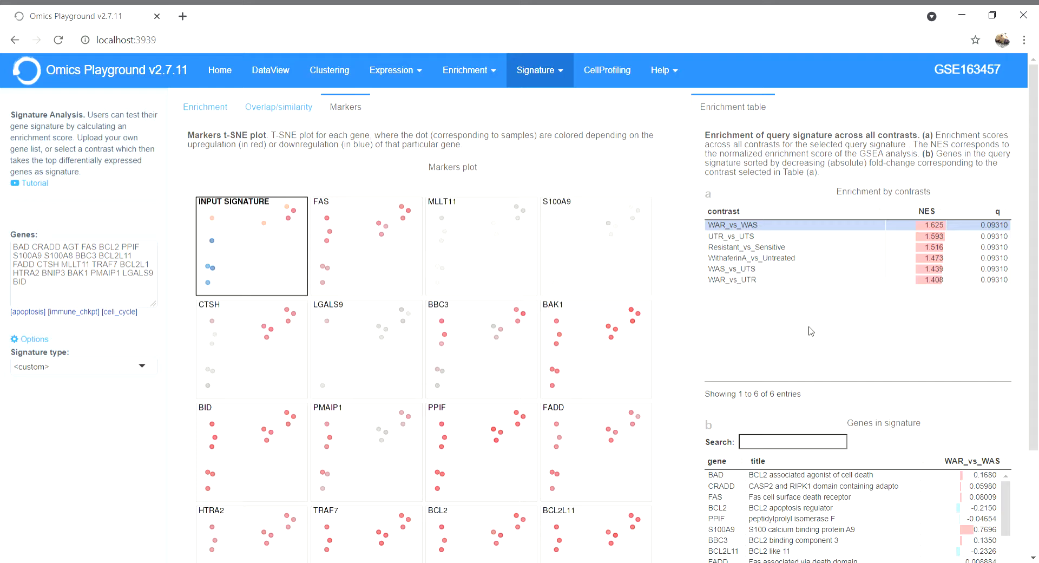
Add the UTR_vs_UTS and Resistant_vs_Sensitive contrasts to the selection and show their fold-change columns in the genes in signature table.
scroll(827, 325, down, 2)
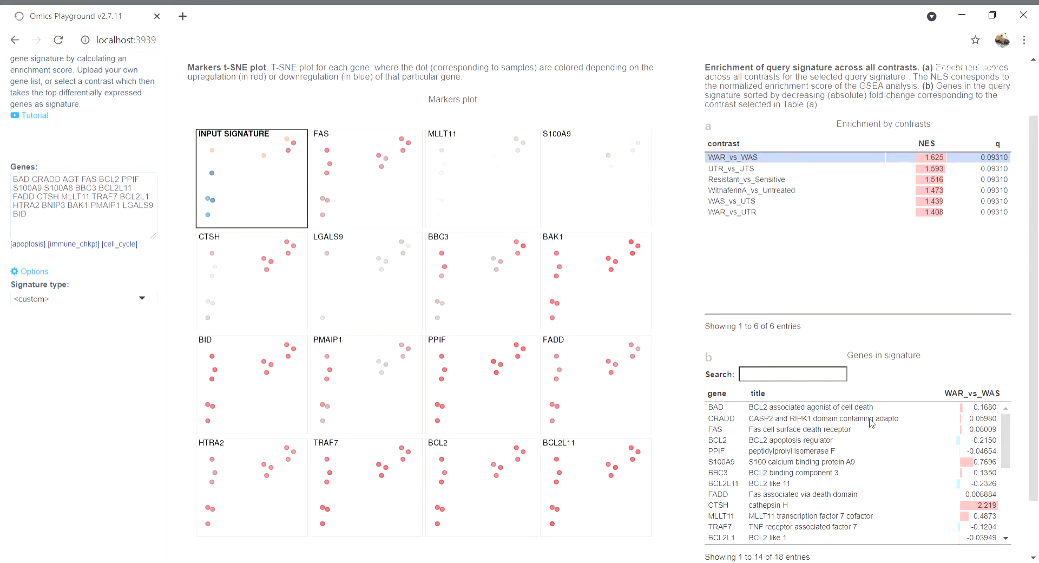
scroll(827, 299, up, 2)
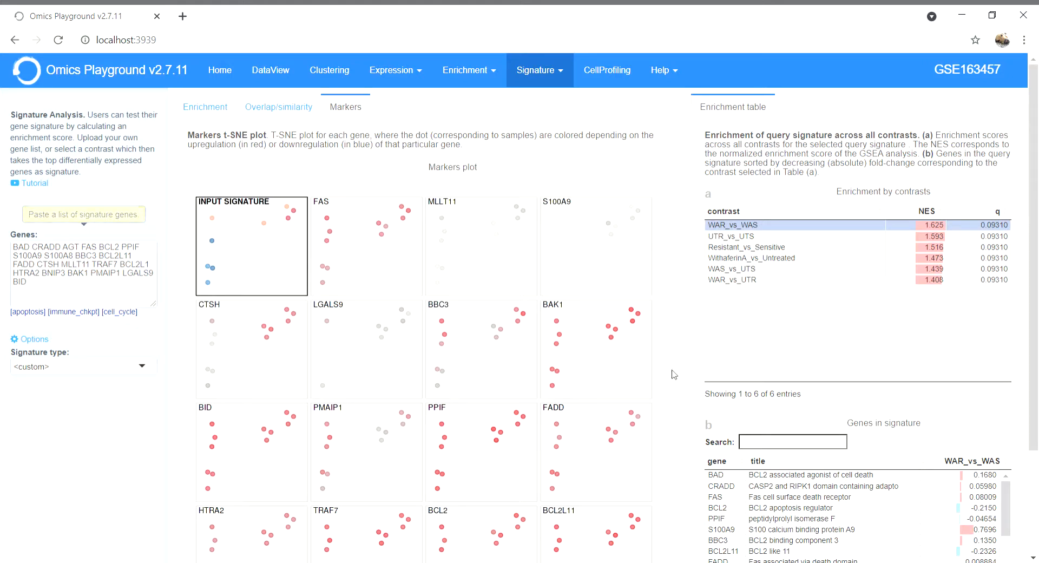
scroll(784, 379, down, 2)
scroll(868, 447, up, 2)
click(735, 239)
click(759, 248)
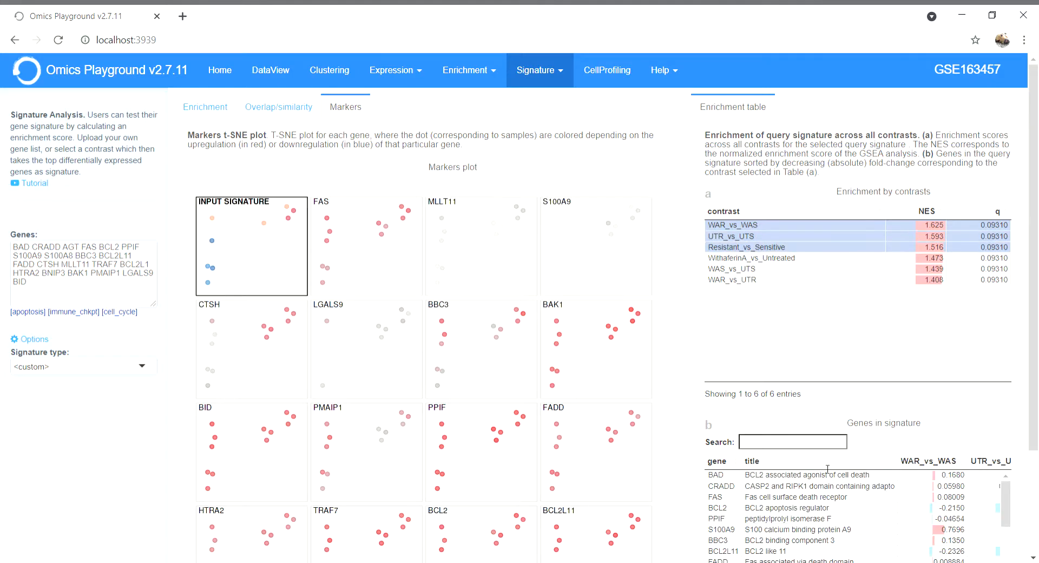
scroll(827, 468, down, 3)
drag(823, 476, 922, 468)
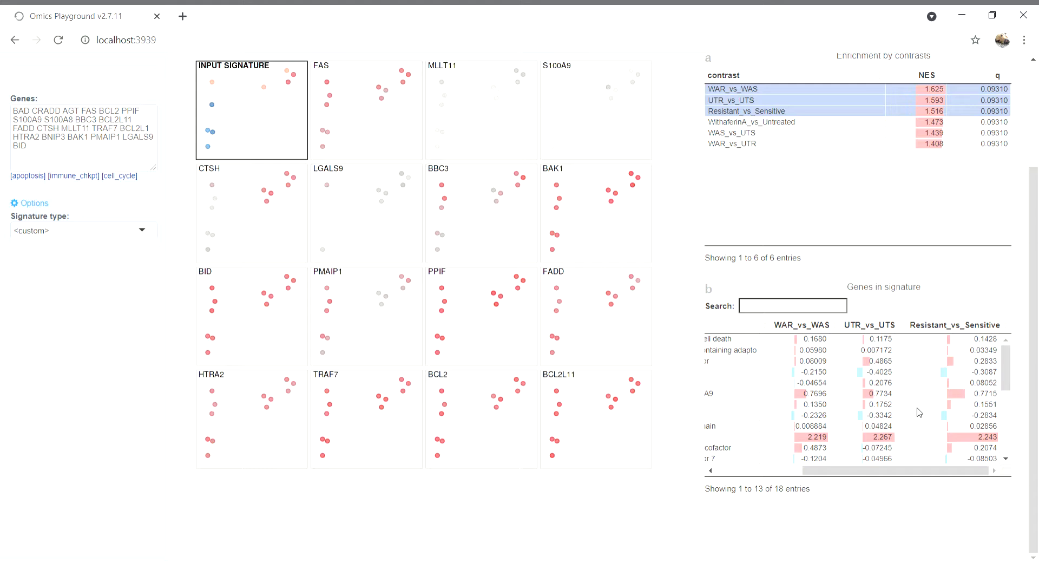
Open the Find biomarkers analysis.
scroll(972, 108, up, 3)
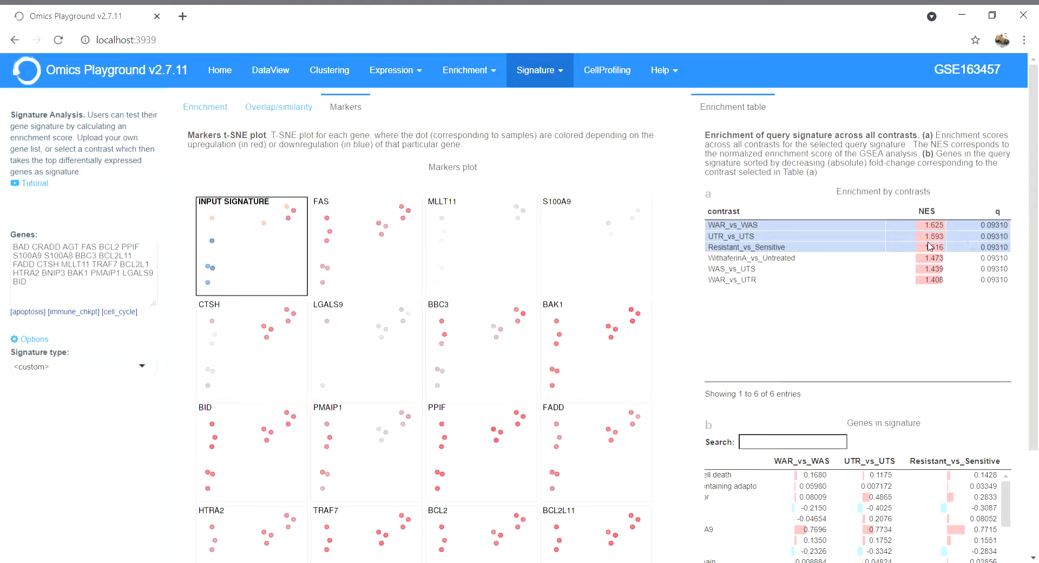
click(567, 85)
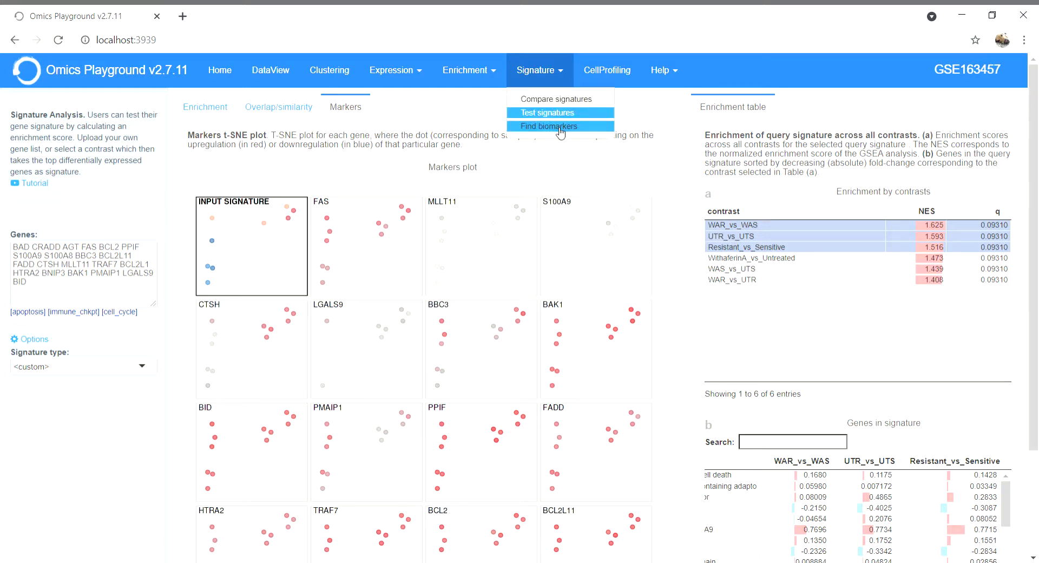
click(560, 127)
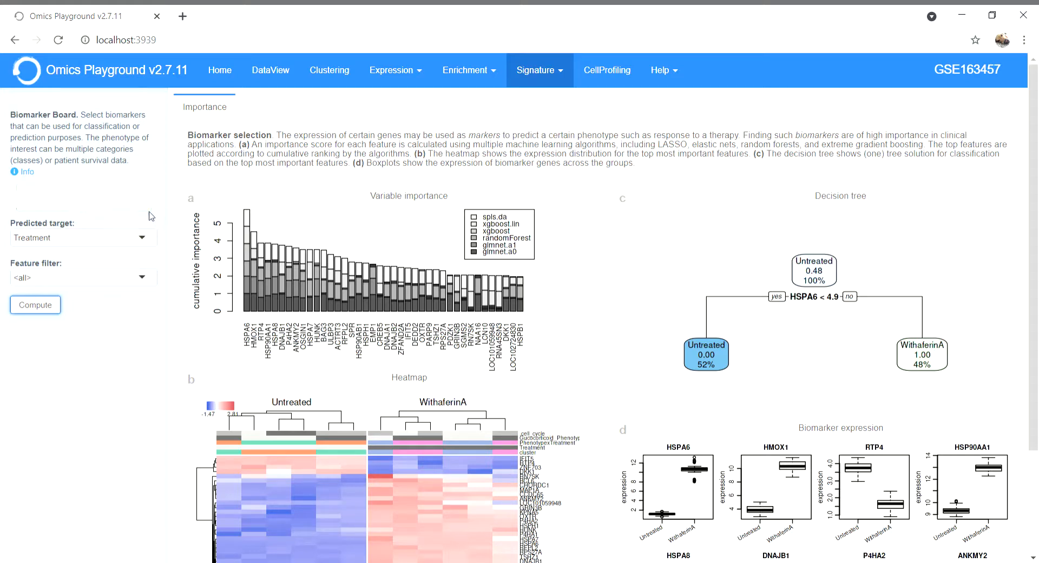
Review the available predicted targets and feature filters, keeping Treatment as the target and <all> as the filter.
click(150, 244)
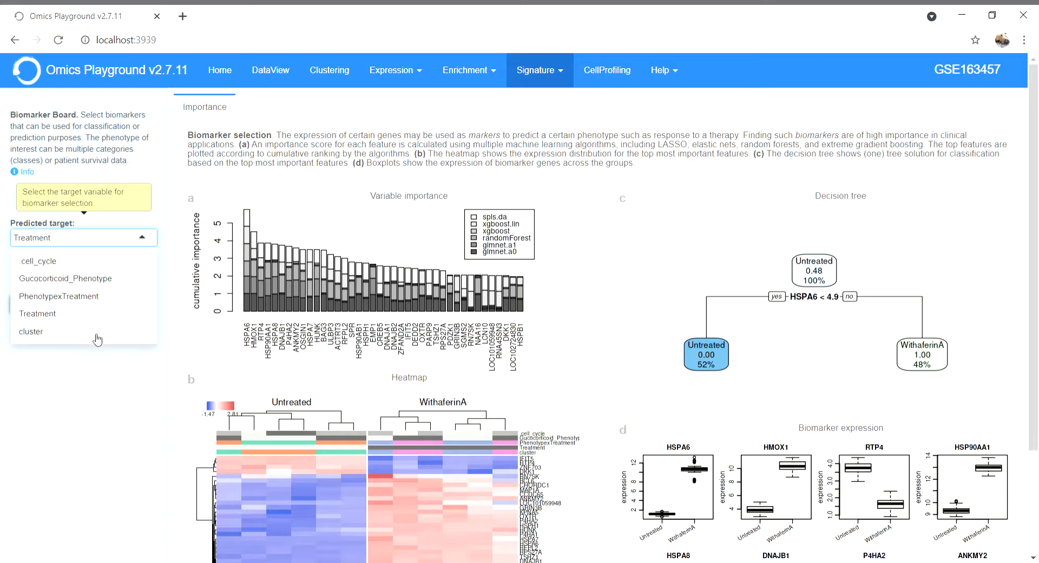
click(139, 237)
click(143, 279)
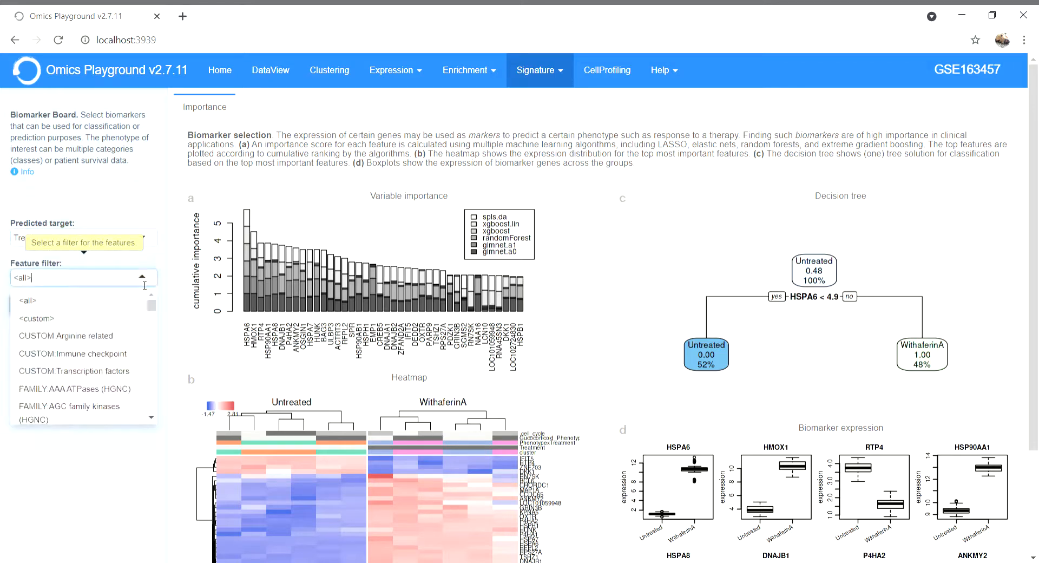
click(94, 264)
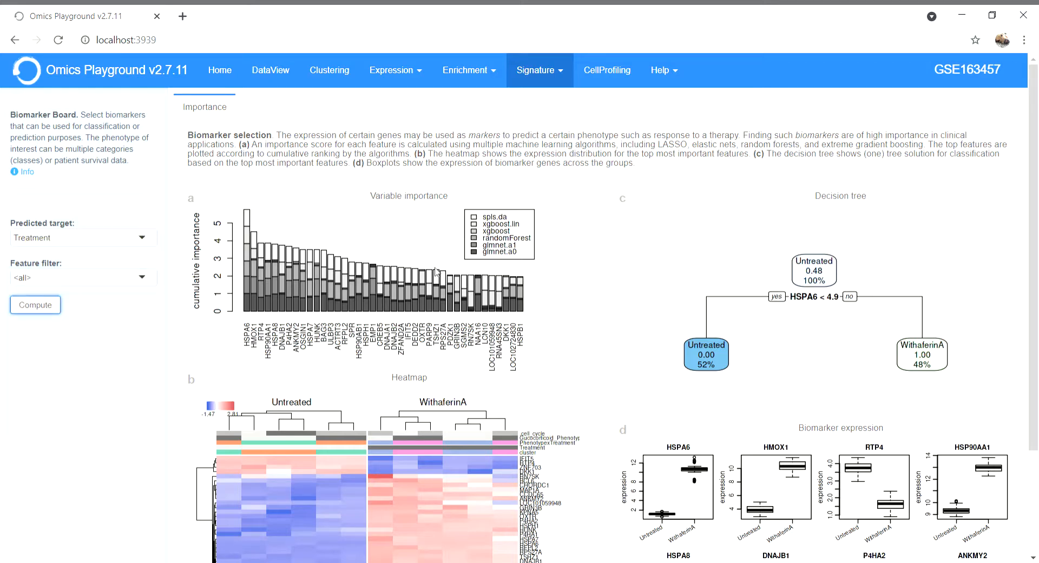
Examine the biomarker results for Treatment: the variable importance plot, heatmap, decision tree and biomarker expression boxplots.
scroll(427, 269, down, 1)
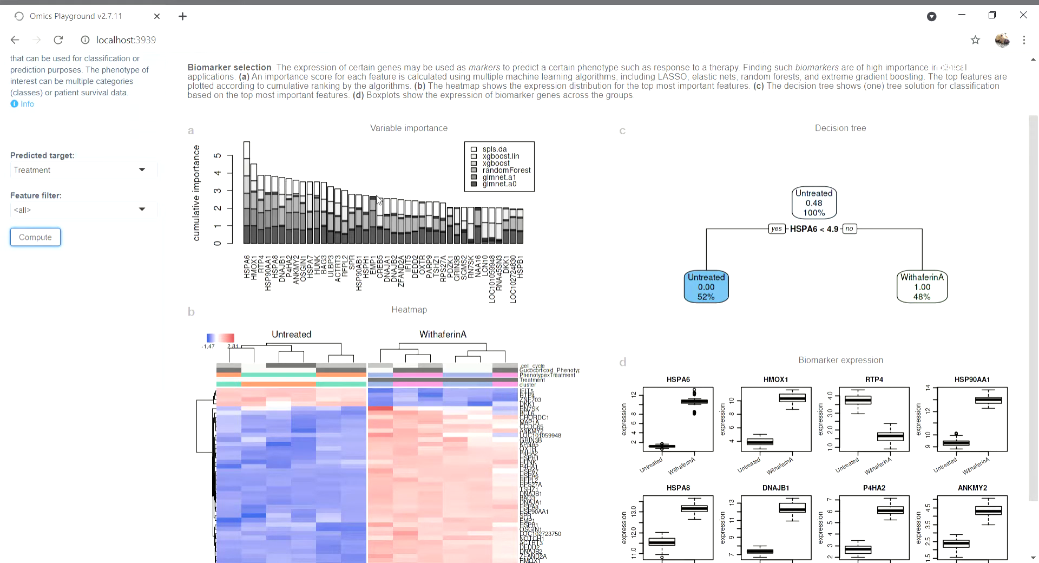
scroll(378, 200, up, 1)
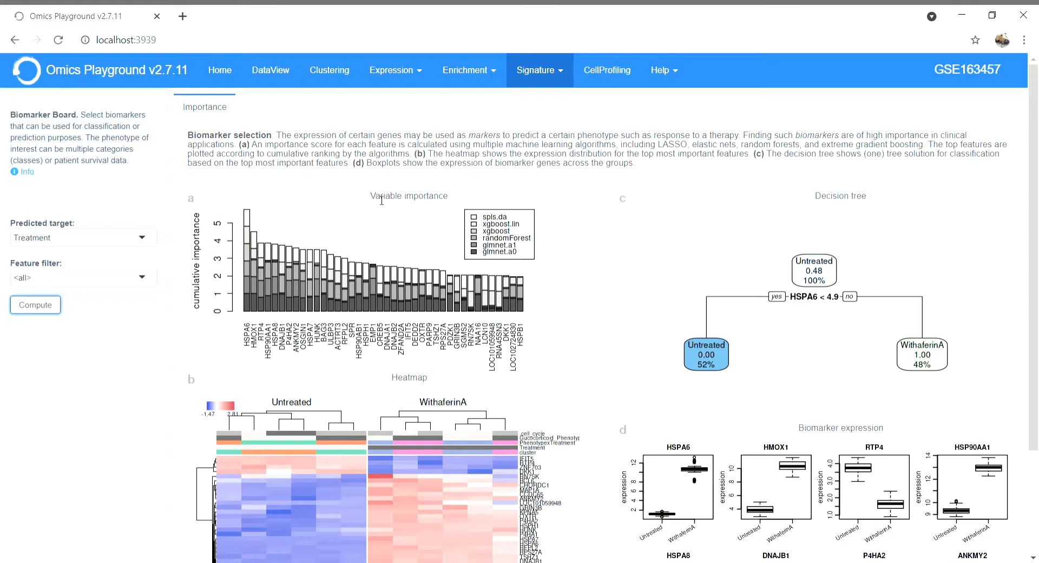
scroll(382, 200, down, 3)
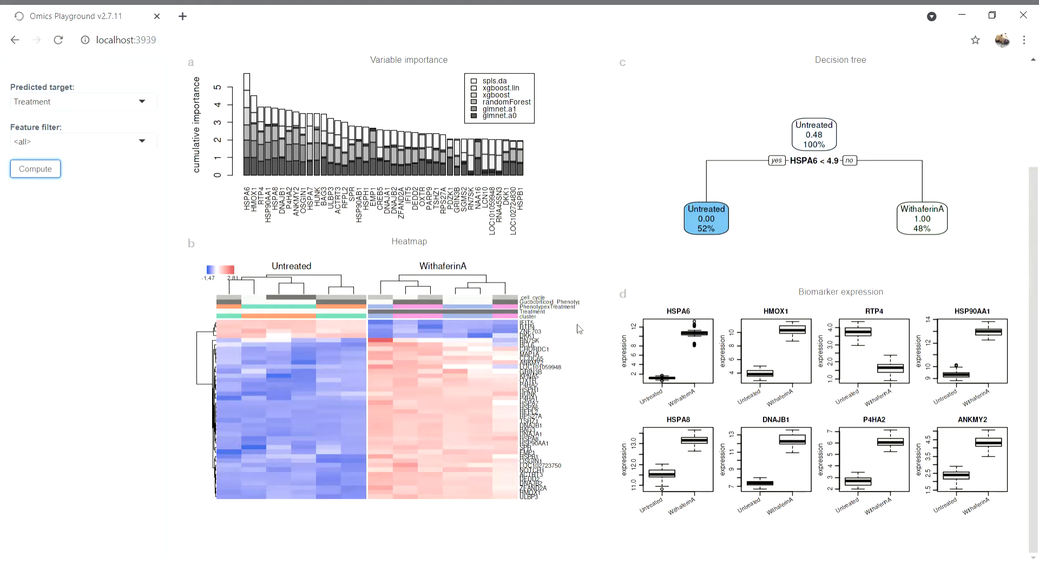
scroll(589, 319, up, 3)
scroll(589, 307, down, 1)
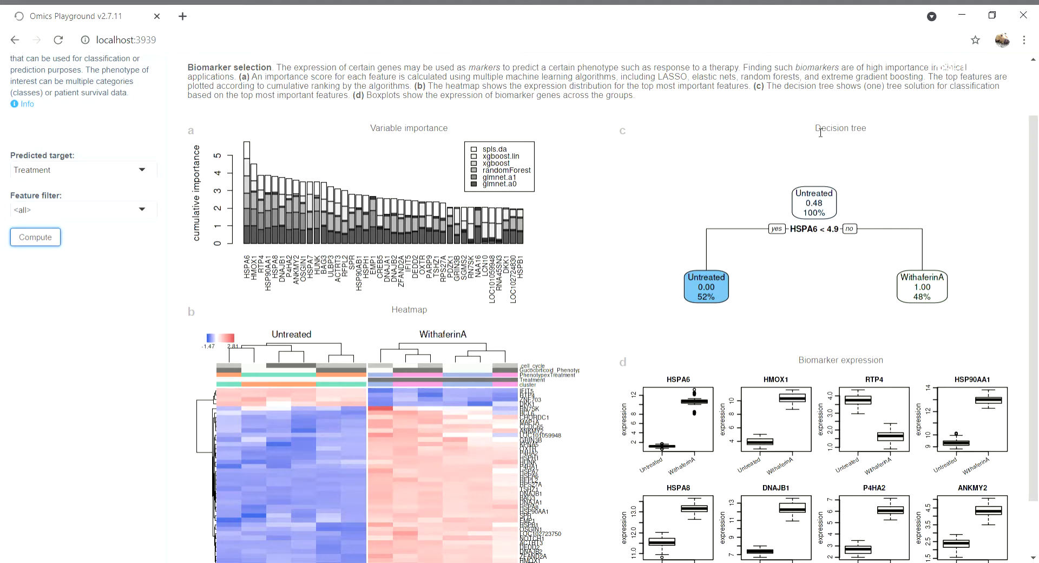
drag(818, 133, 871, 132)
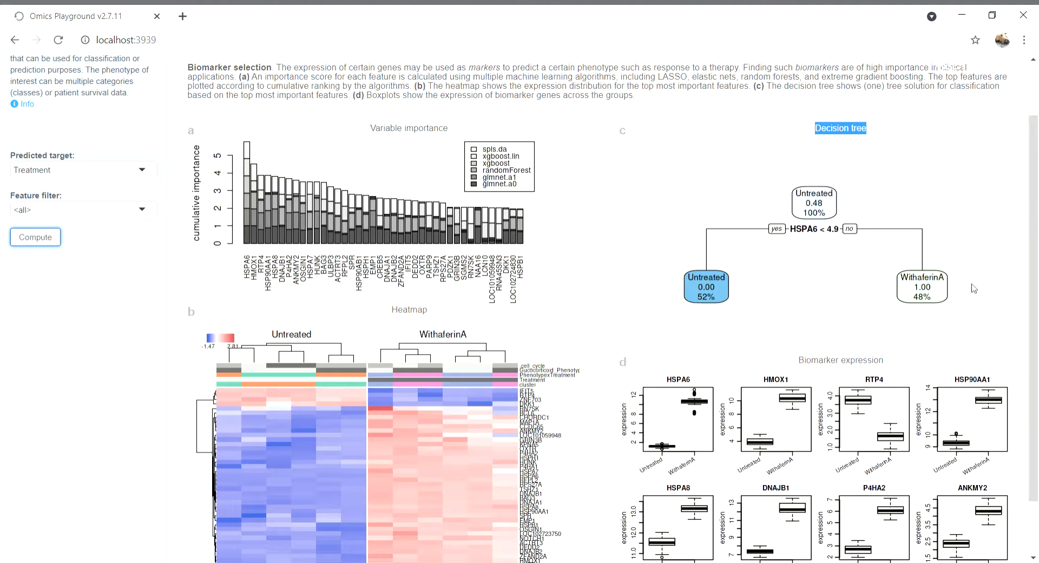
scroll(885, 280, down, 1)
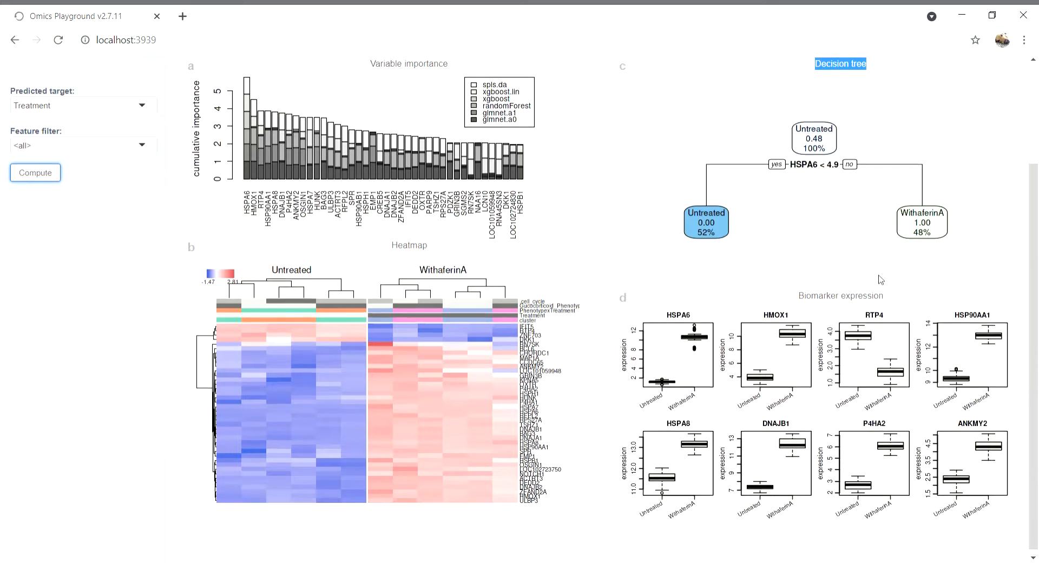